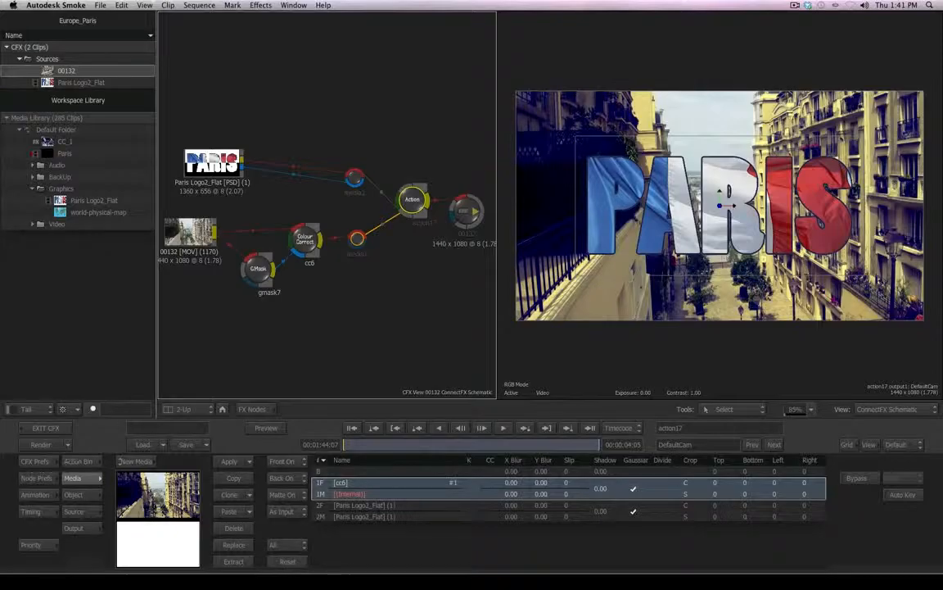
# - Browse the Action node's Action Bin, Media, Object, Source and Output menus
pyautogui.click(78, 461)
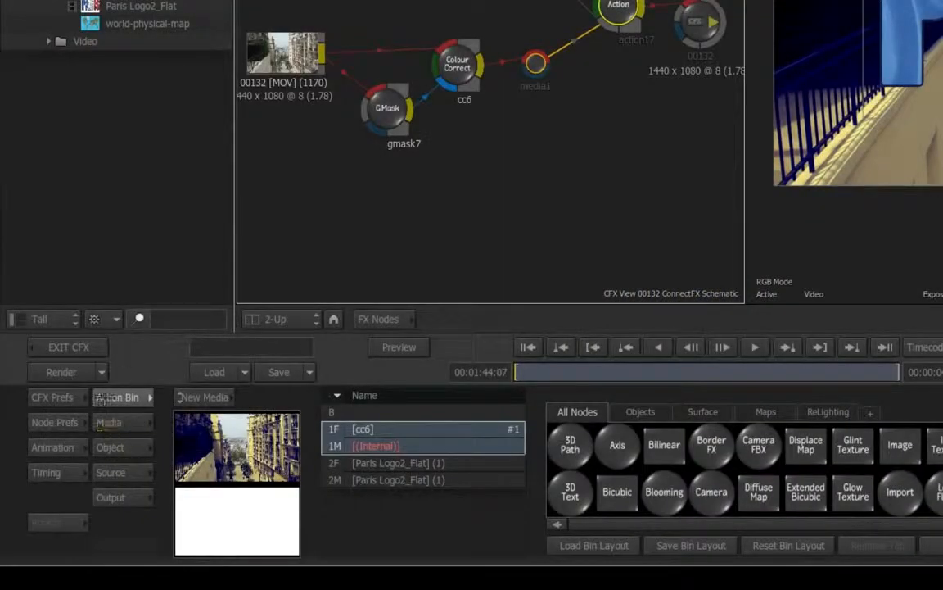
pyautogui.click(119, 422)
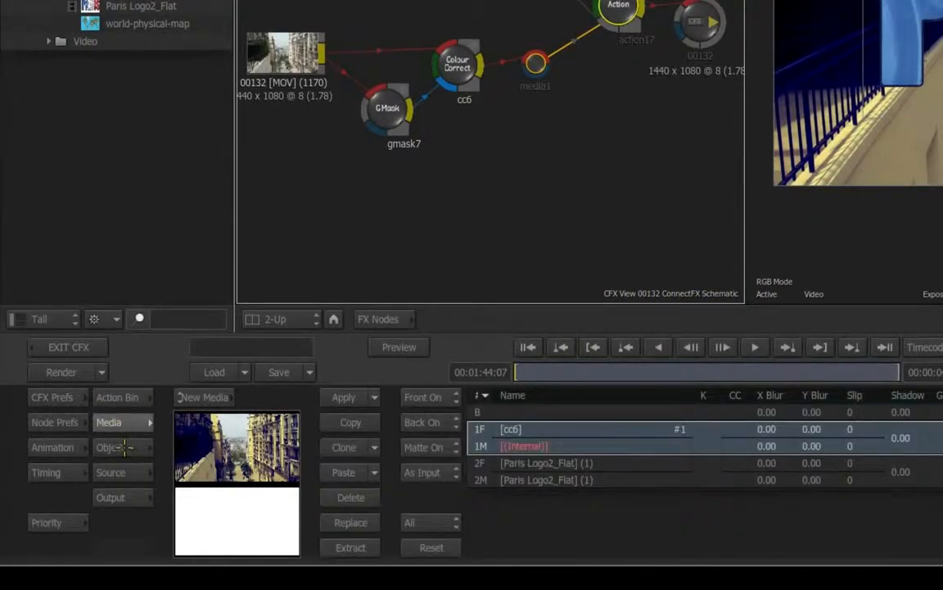
pyautogui.click(110, 447)
pyautogui.click(111, 472)
pyautogui.click(113, 497)
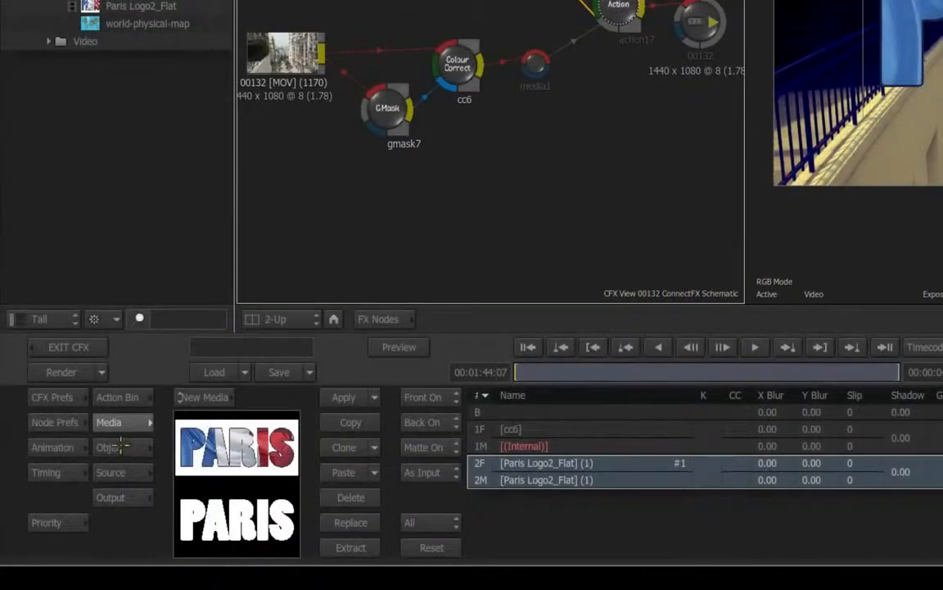
pyautogui.click(81, 494)
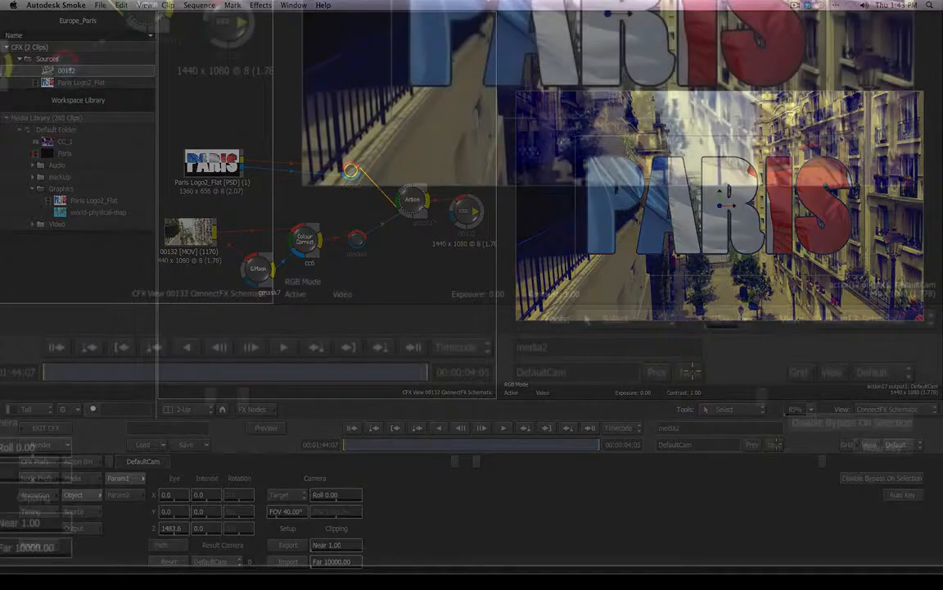
# - Step through the Action scene's objects one by one and back
pyautogui.click(774, 444)
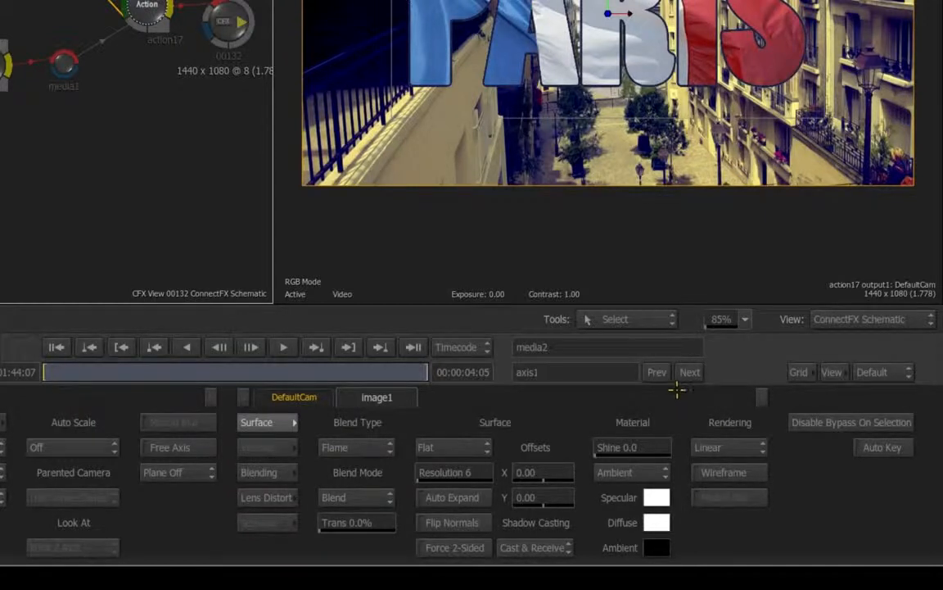
pyautogui.click(690, 372)
pyautogui.click(691, 372)
pyautogui.click(691, 371)
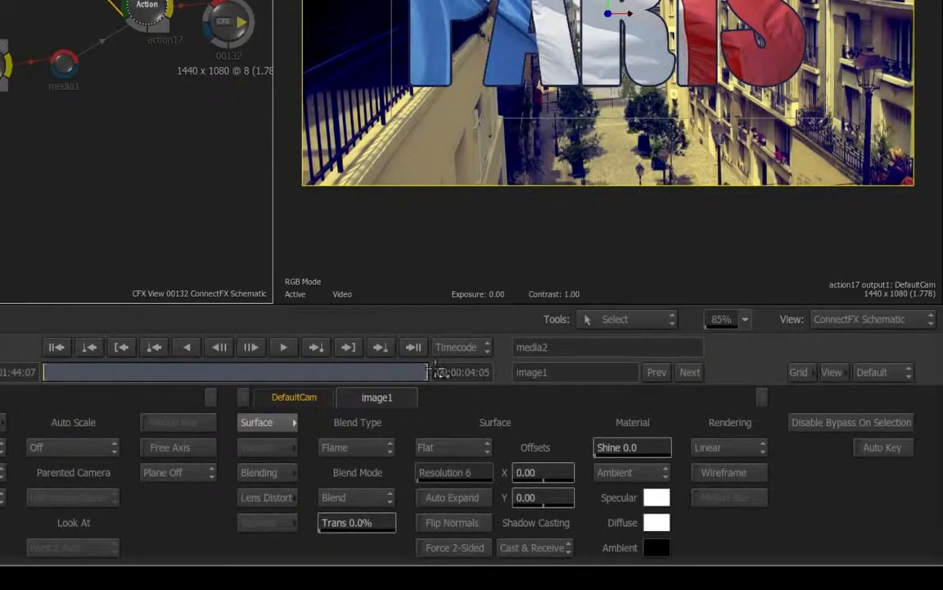
pyautogui.click(657, 372)
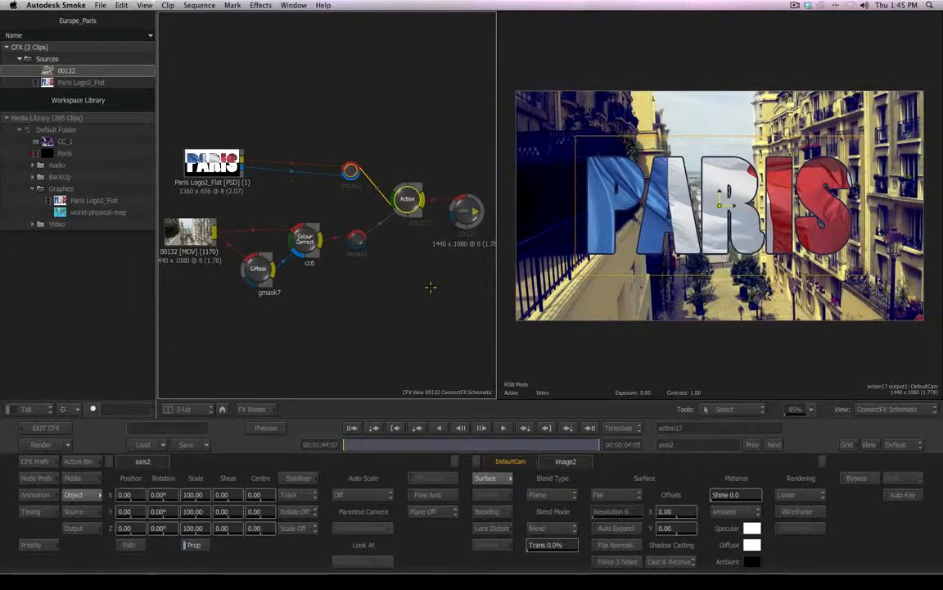
# - Switch the viewport from the ConnectFX Schematic to the Action Schematic
pyautogui.moveTo(407, 200); pyautogui.dragTo(409, 195)
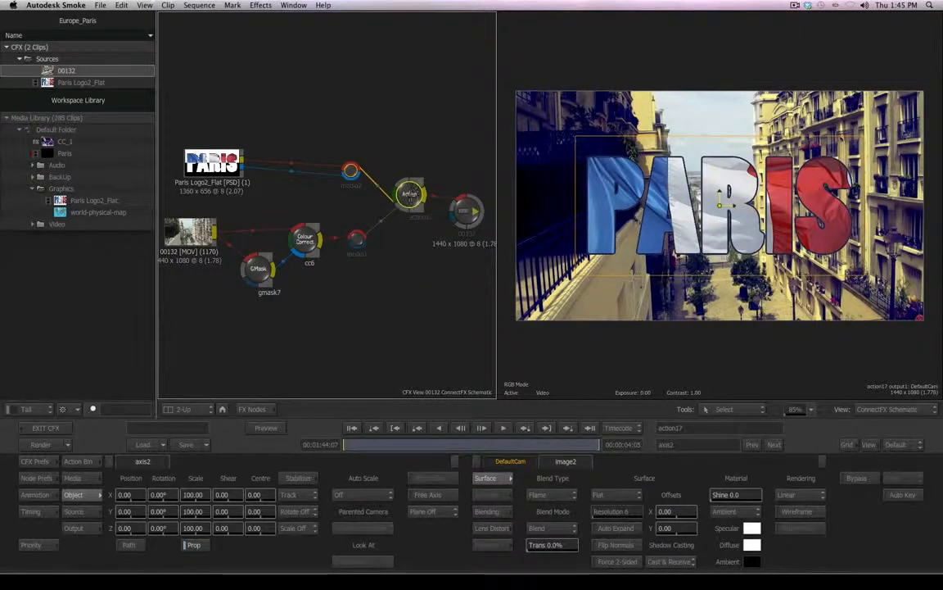
pyautogui.moveTo(409, 194); pyautogui.dragTo(412, 193)
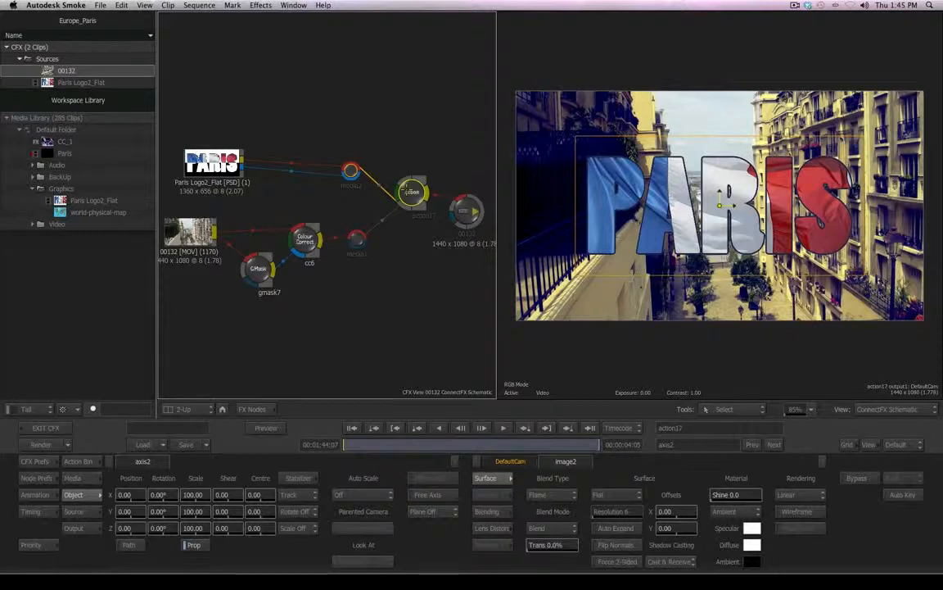
pyautogui.moveTo(407, 190); pyautogui.dragTo(408, 185)
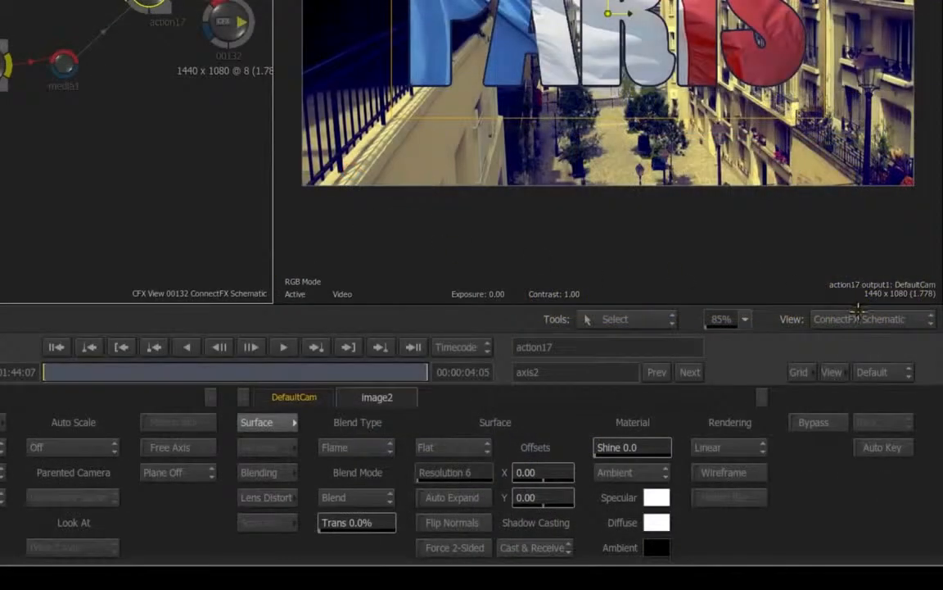
pyautogui.click(860, 318)
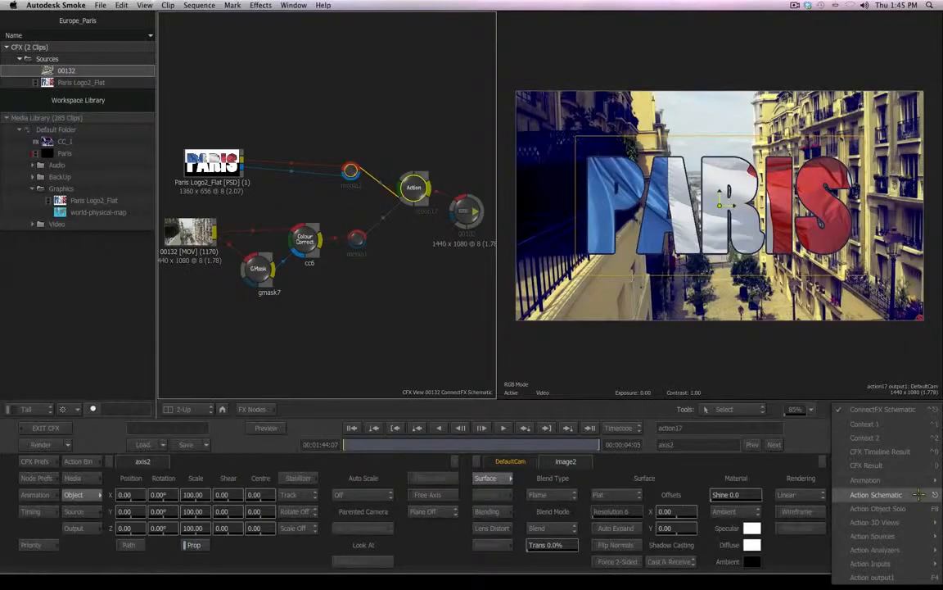
pyautogui.click(919, 494)
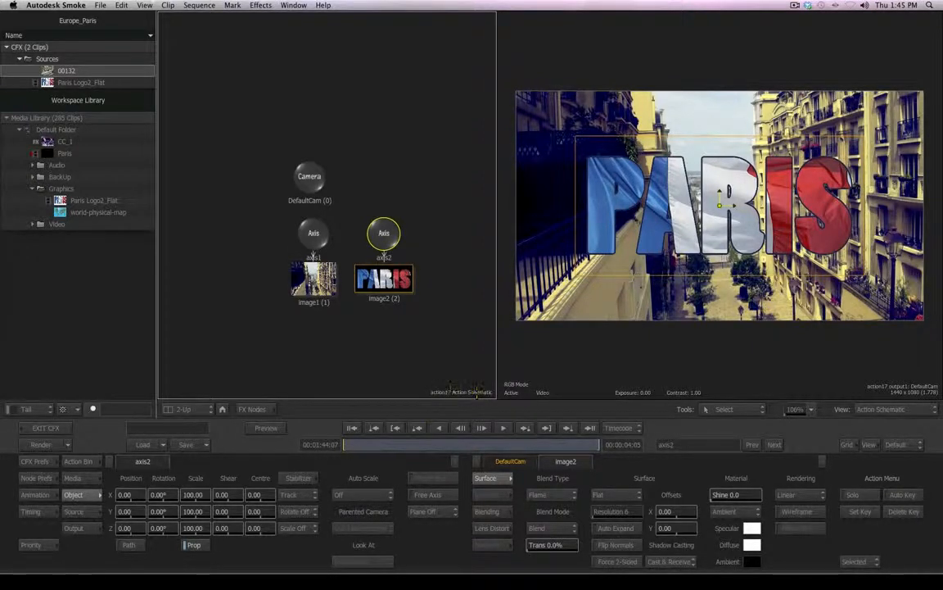
# - Rearrange the camera and the two axis nodes in the Action Schematic, moving them above their images
pyautogui.moveTo(309, 176); pyautogui.dragTo(311, 120)
pyautogui.click(312, 234)
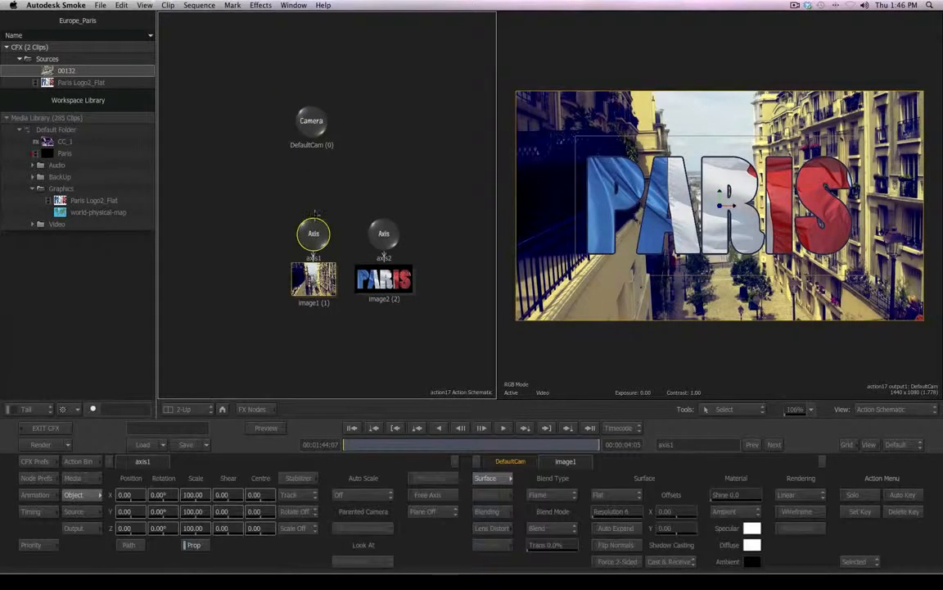
pyautogui.moveTo(384, 233); pyautogui.dragTo(385, 219)
pyautogui.moveTo(313, 233); pyautogui.dragTo(312, 215)
pyautogui.click(386, 281)
pyautogui.click(311, 278)
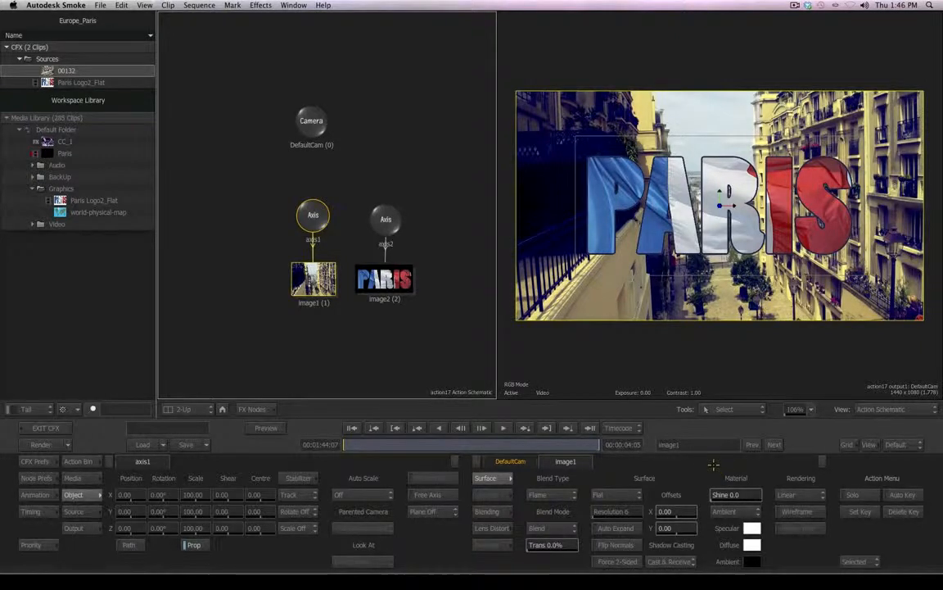
pyautogui.click(309, 122)
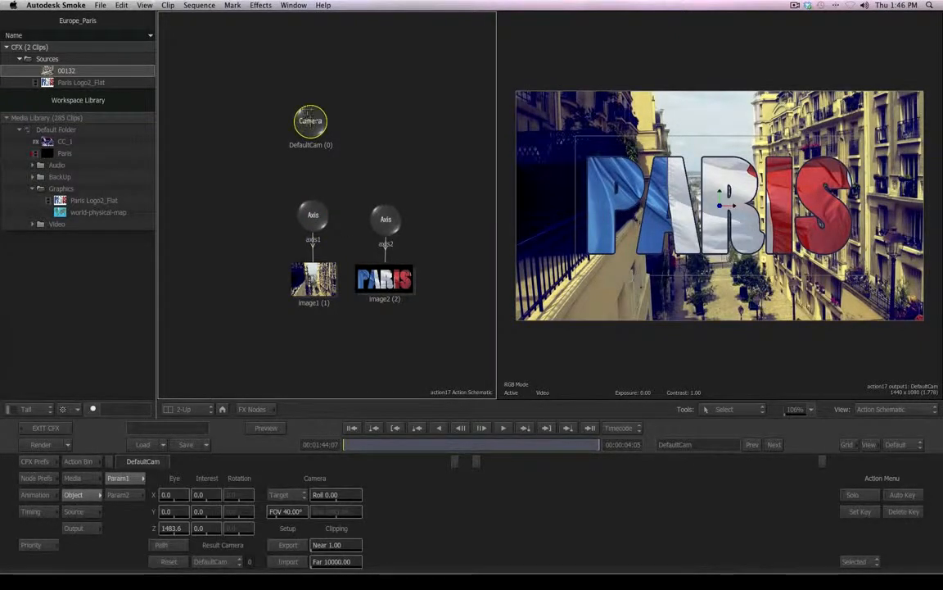
pyautogui.moveTo(309, 122); pyautogui.dragTo(311, 129)
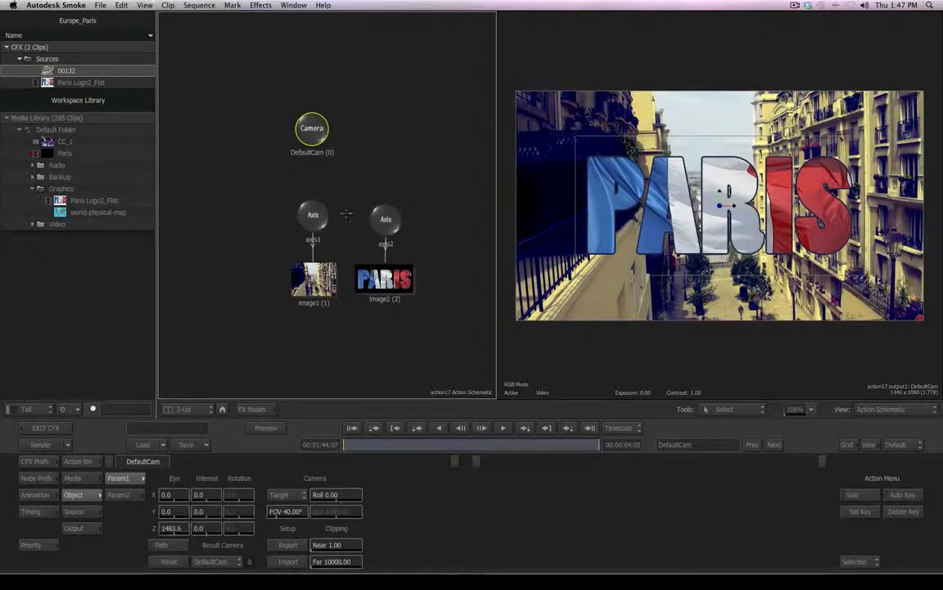
pyautogui.click(313, 215)
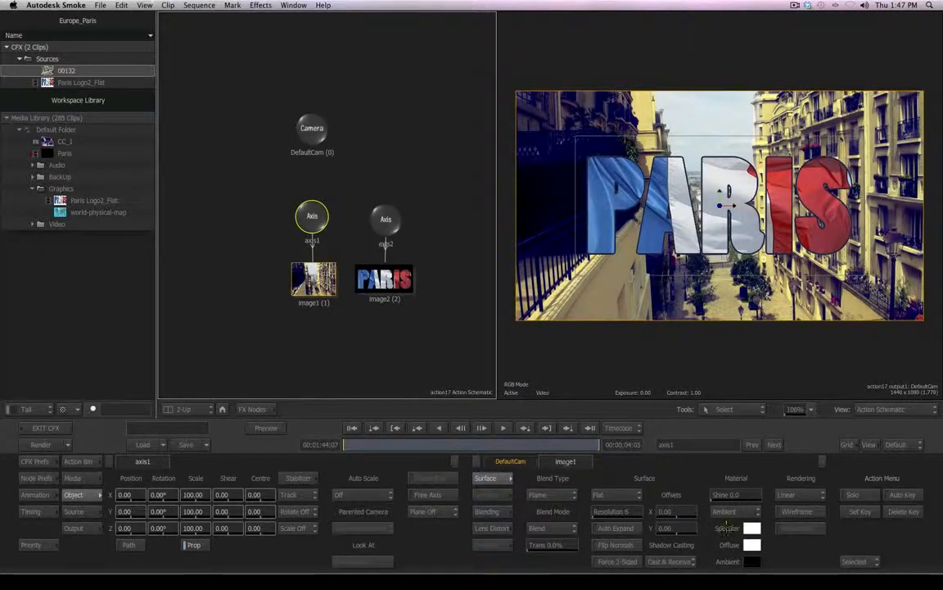
pyautogui.click(386, 219)
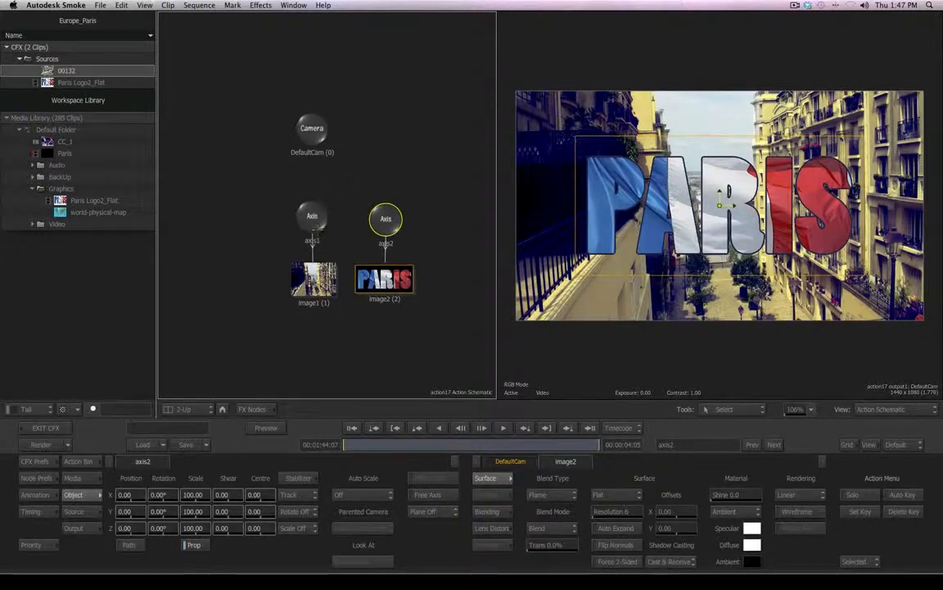
pyautogui.moveTo(391, 229); pyautogui.dragTo(387, 233)
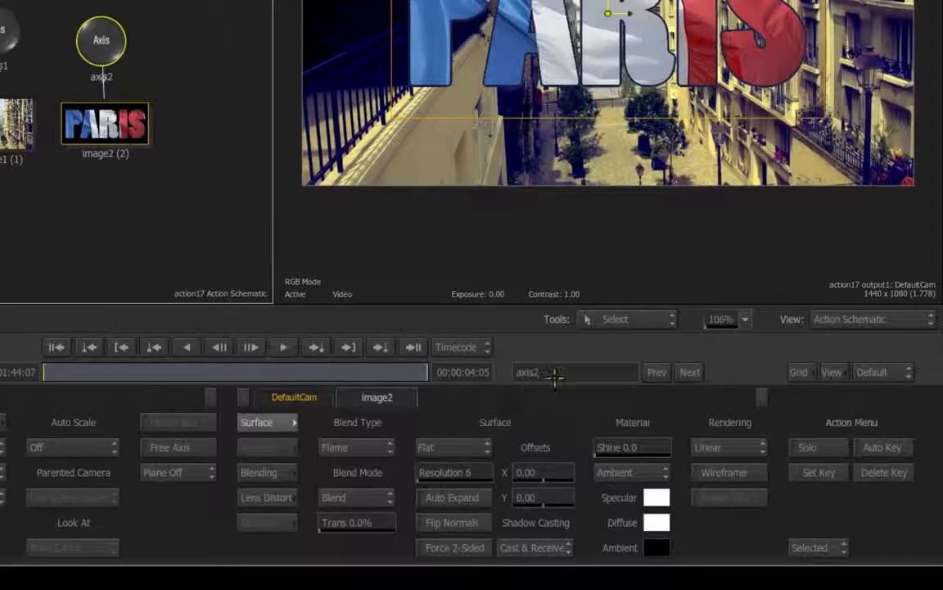
# - Rename the logo's axis to axis2_Graphic
pyautogui.click(685, 445)
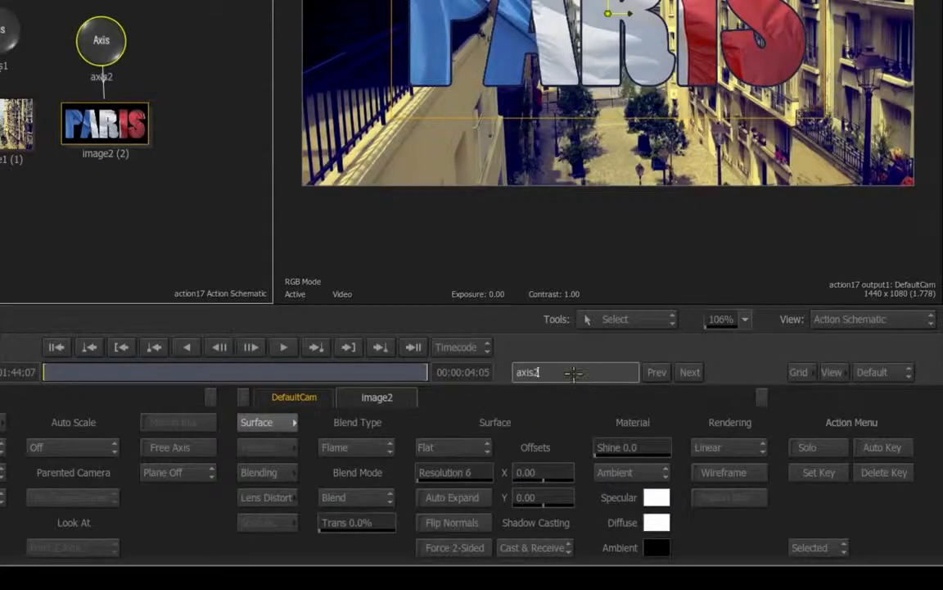
pyautogui.write('_Gra')
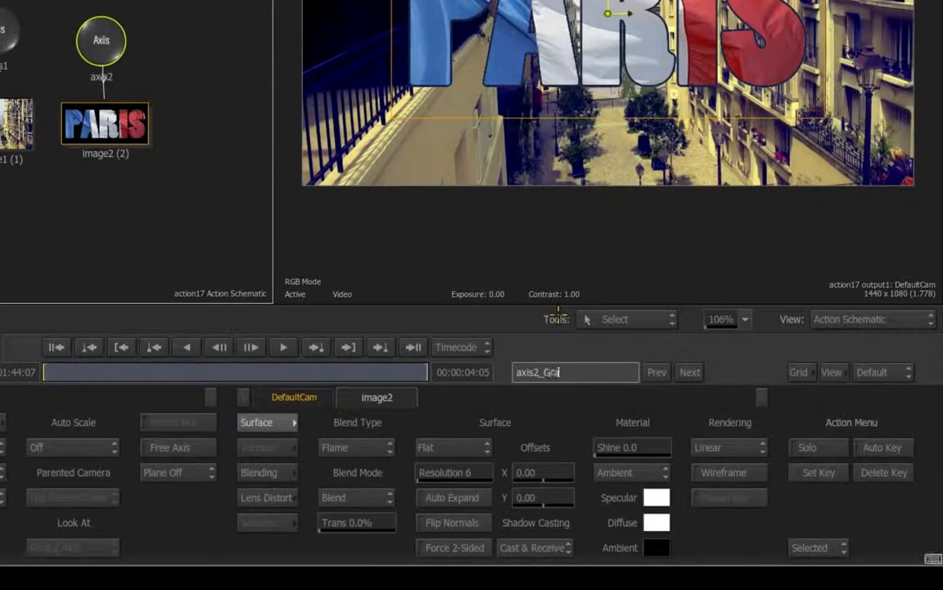
pyautogui.write('phic')
pyautogui.press('Return')
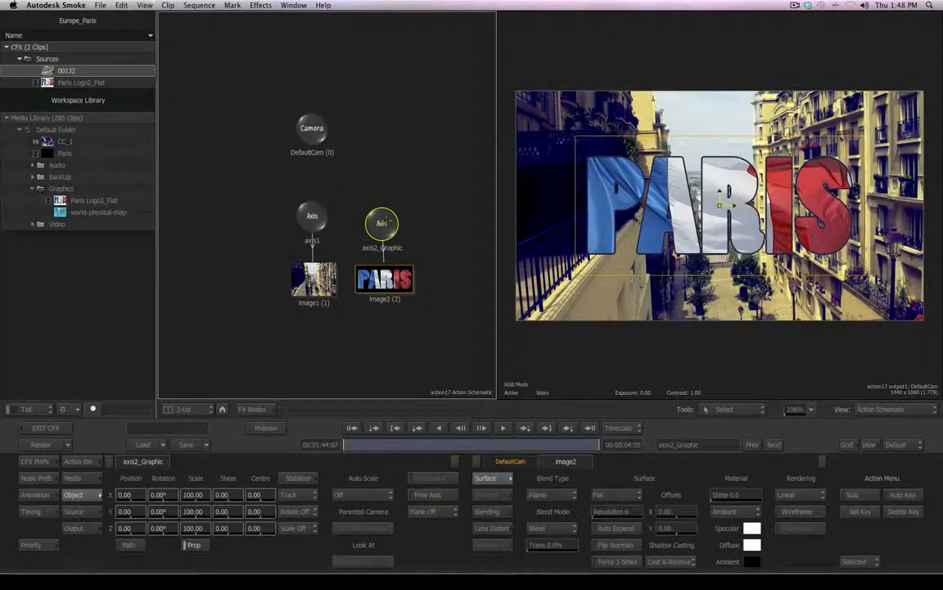
pyautogui.moveTo(387, 221)
pyautogui.mouseDown()
pyautogui.moveTo(389, 191)
pyautogui.moveTo(390, 208)
pyautogui.mouseUp()
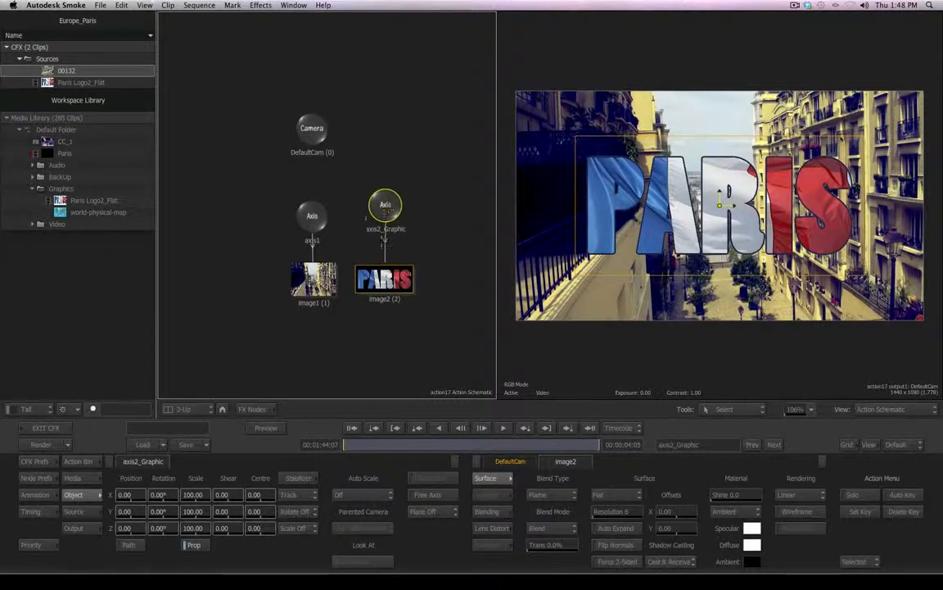
# - Rename the logo image to image2_Graphic
pyautogui.write('_Gr')
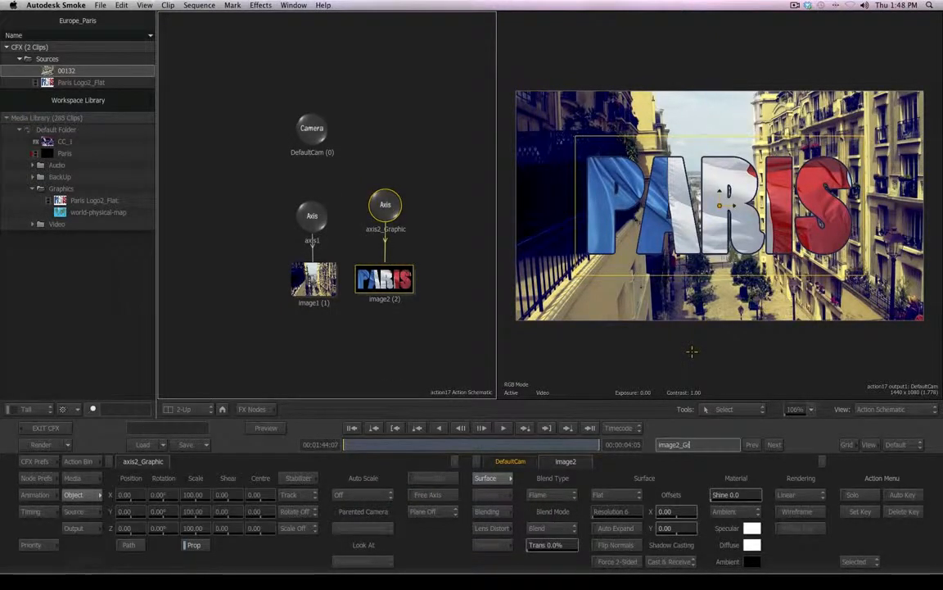
pyautogui.write('aphic')
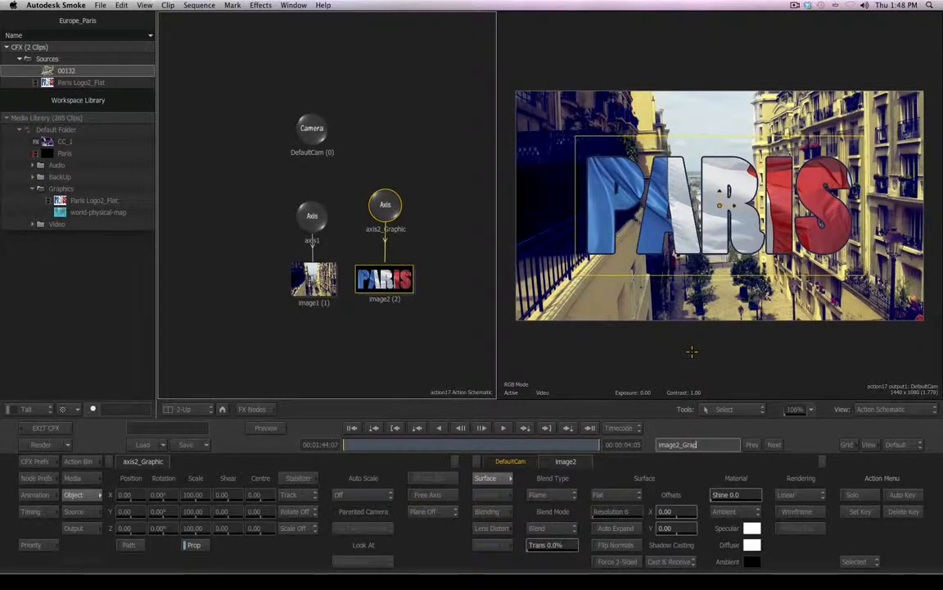
pyautogui.press('Return')
# - Rename the city footage image to image1_City
pyautogui.click(311, 283)
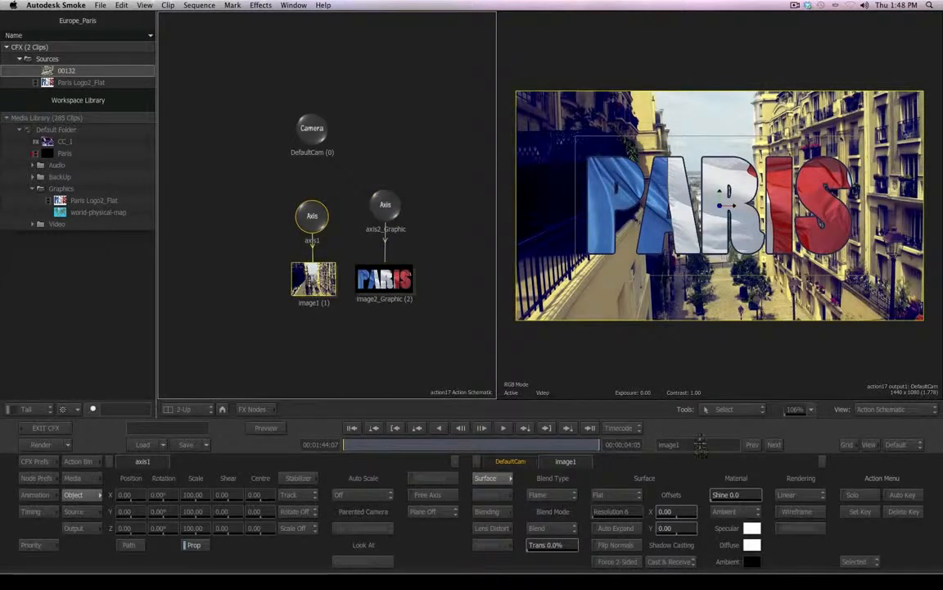
pyautogui.click(705, 444)
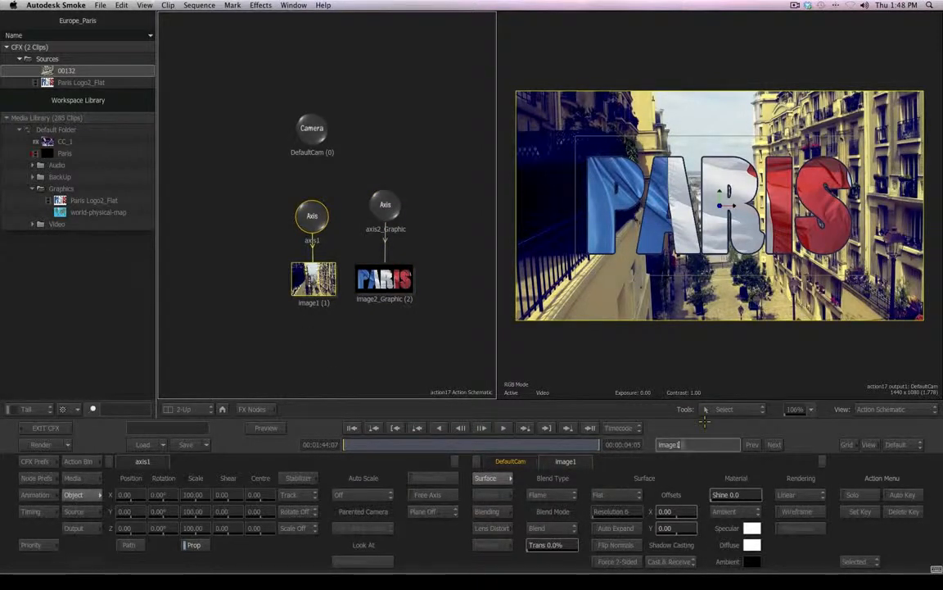
pyautogui.write('_City')
pyautogui.press('Return')
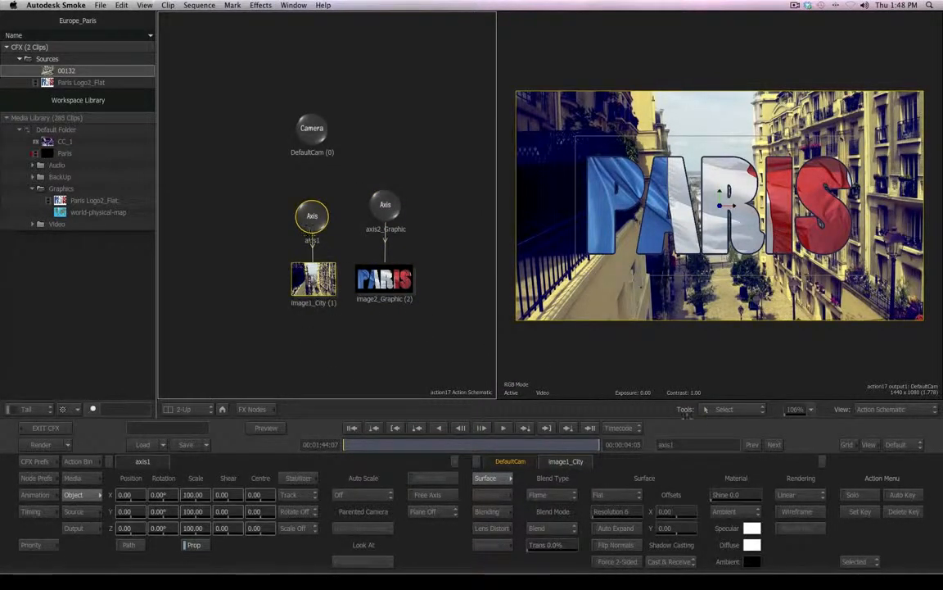
# - Rename the city footage's axis to axis1_City and line it up with axis2_Graphic
pyautogui.click(698, 447)
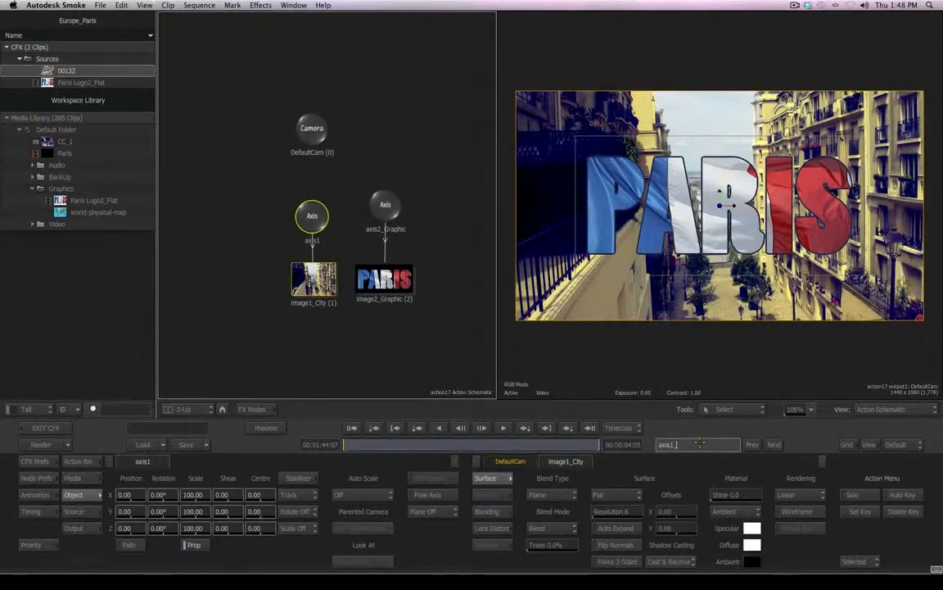
pyautogui.write('_City')
pyautogui.press('Return')
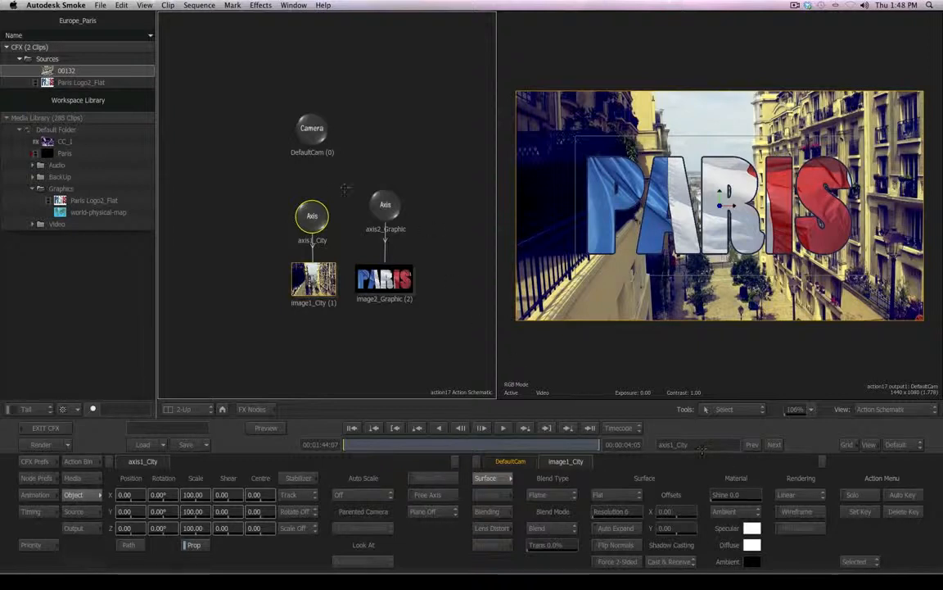
pyautogui.click(379, 194)
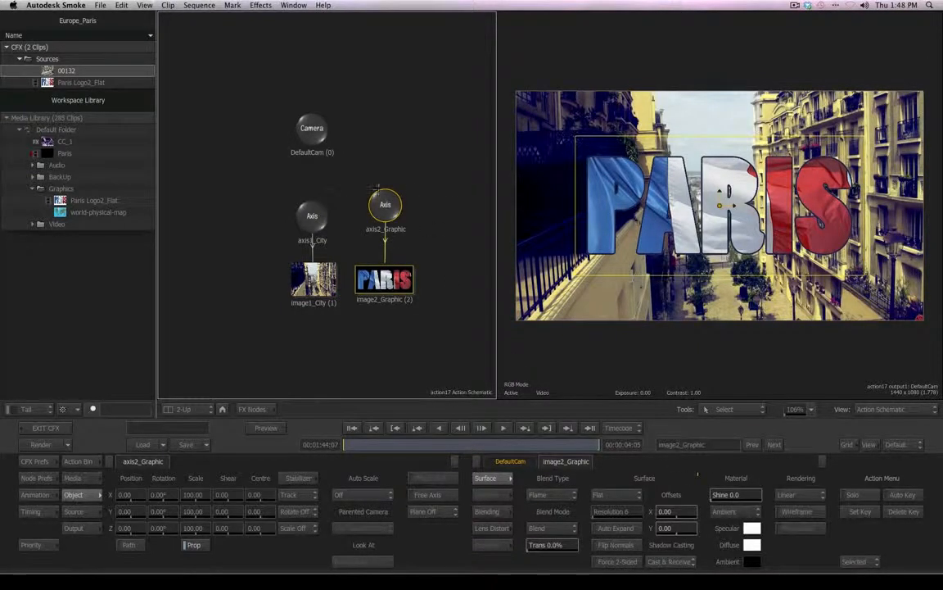
pyautogui.moveTo(313, 207); pyautogui.dragTo(312, 197)
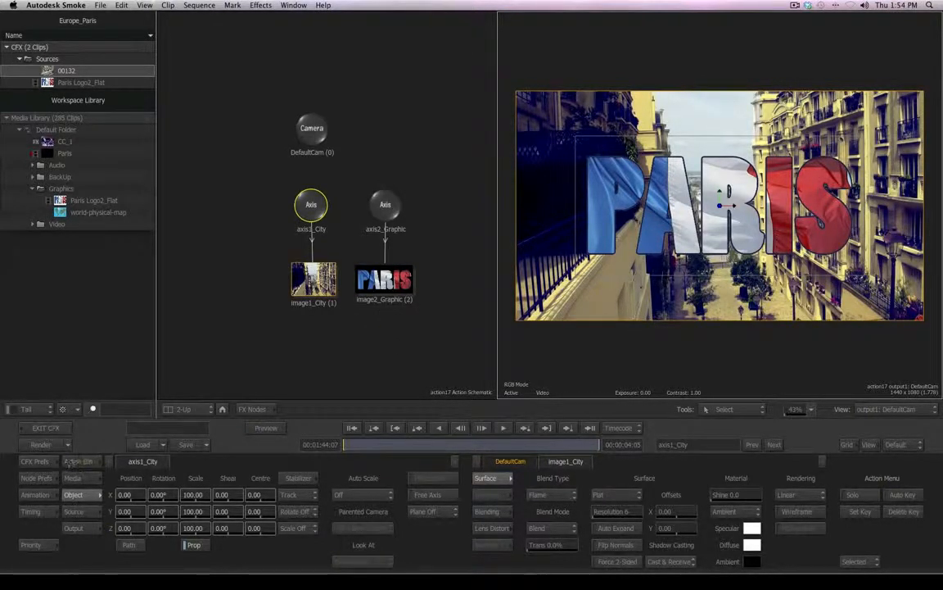
# - Open the FX Nodes bin and the Action Bin and scroll through the available nodes
pyautogui.click(77, 461)
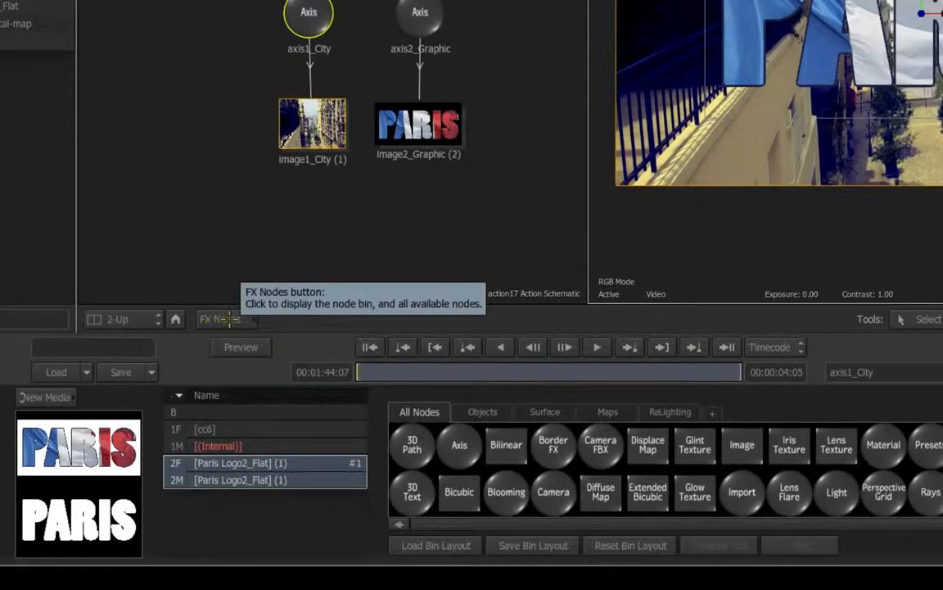
pyautogui.click(235, 319)
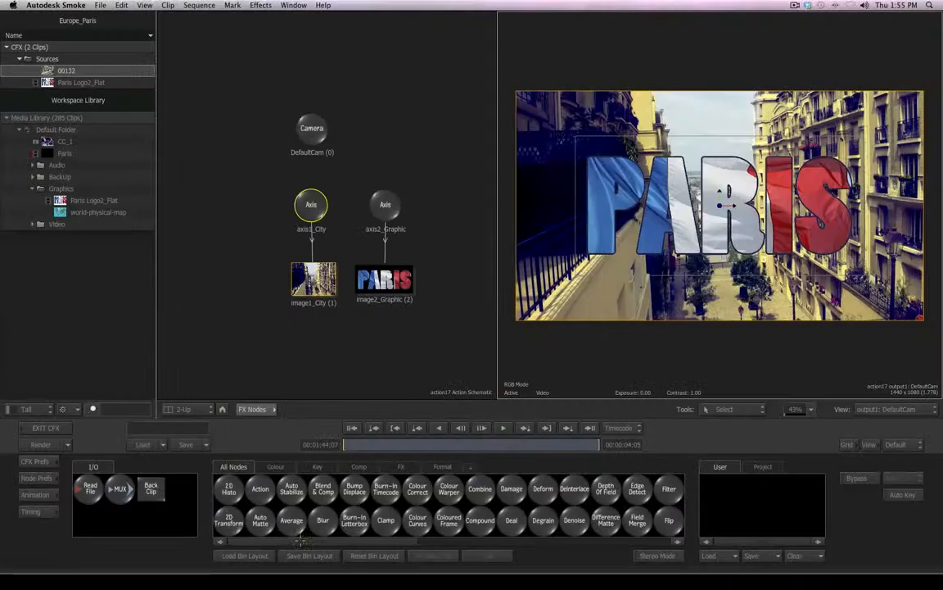
pyautogui.moveTo(357, 540); pyautogui.dragTo(291, 541)
pyautogui.click(254, 408)
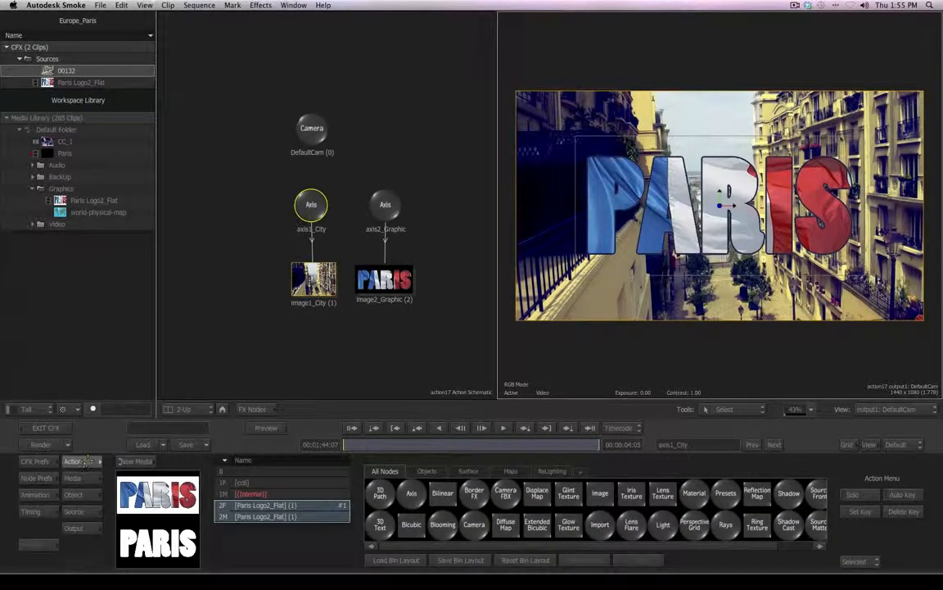
pyautogui.moveTo(412, 545); pyautogui.dragTo(530, 545)
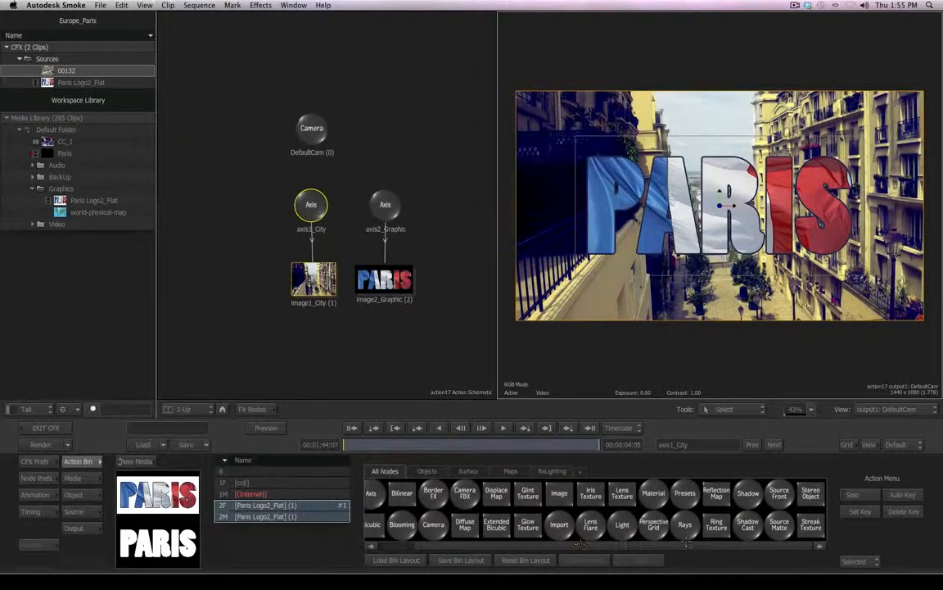
# - Add a Light node from the Action bin into the schematic
pyautogui.moveTo(617, 548); pyautogui.dragTo(451, 567)
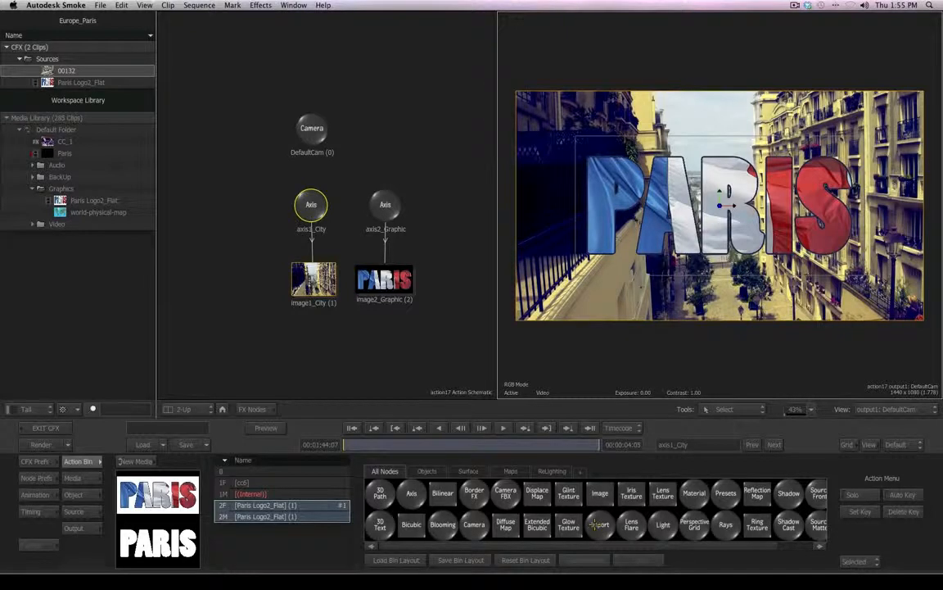
pyautogui.press('l')
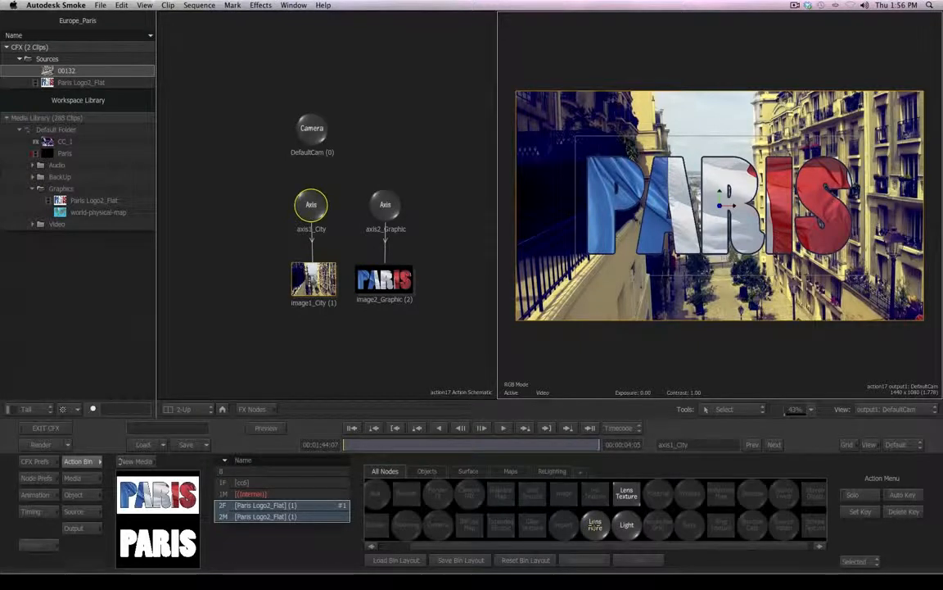
pyautogui.moveTo(628, 526); pyautogui.dragTo(399, 124)
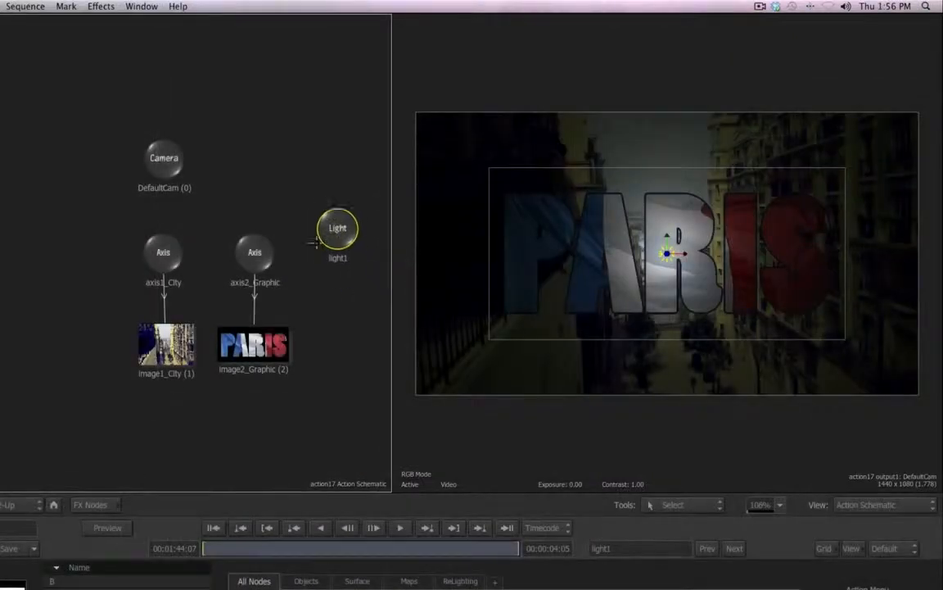
# - Position light1 in the scene and set its Z position to 959
pyautogui.moveTo(347, 248); pyautogui.dragTo(332, 255)
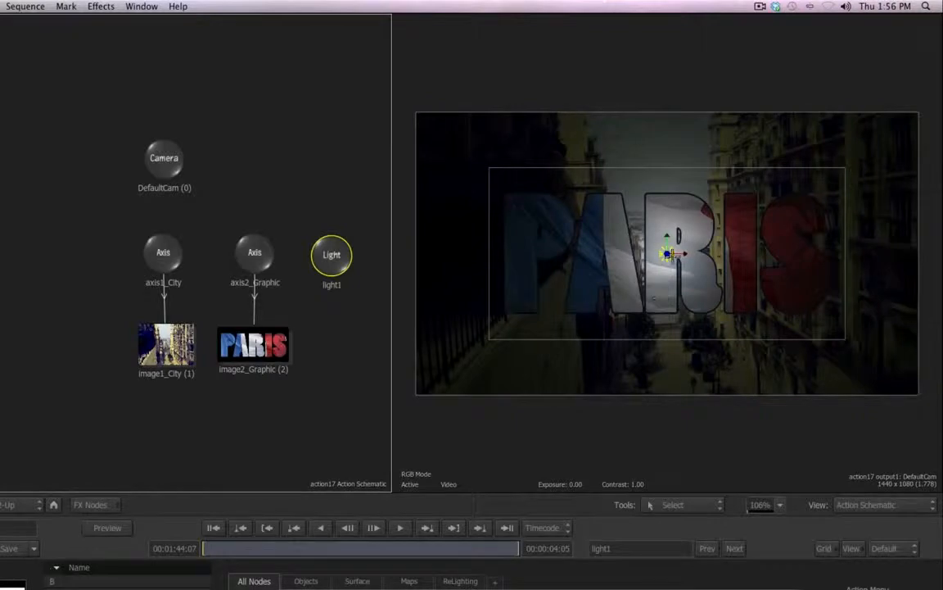
pyautogui.moveTo(667, 254); pyautogui.dragTo(909, 278)
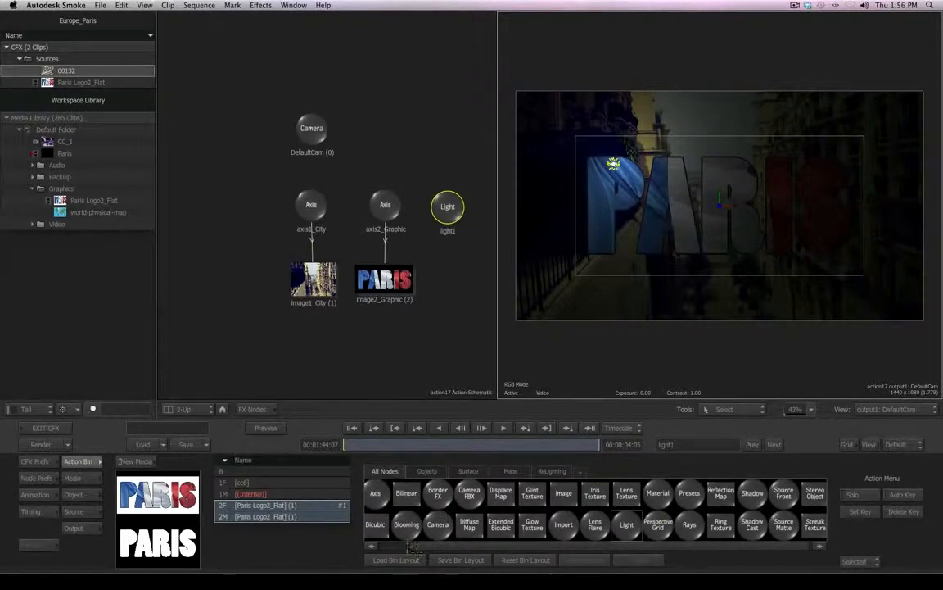
pyautogui.click(73, 494)
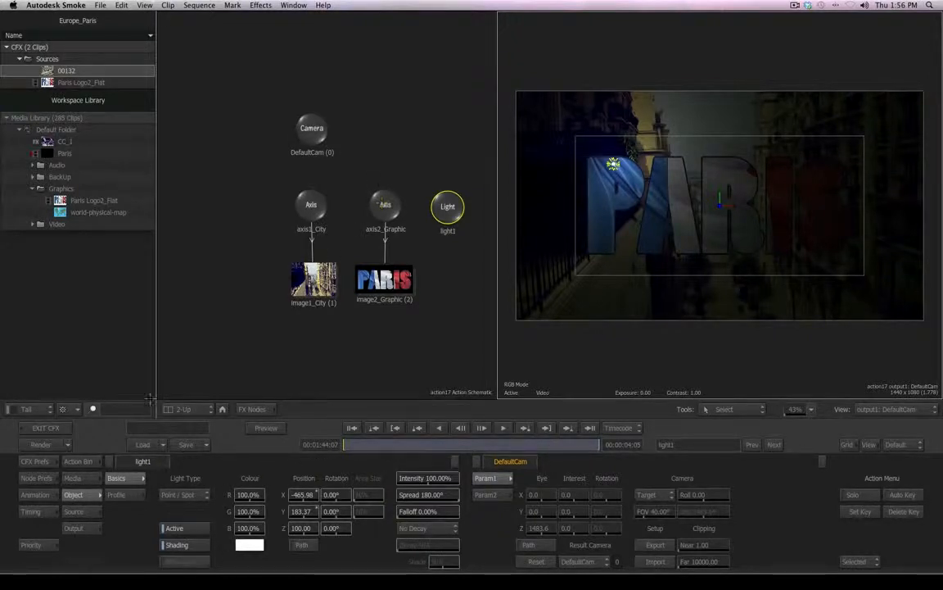
pyautogui.click(78, 461)
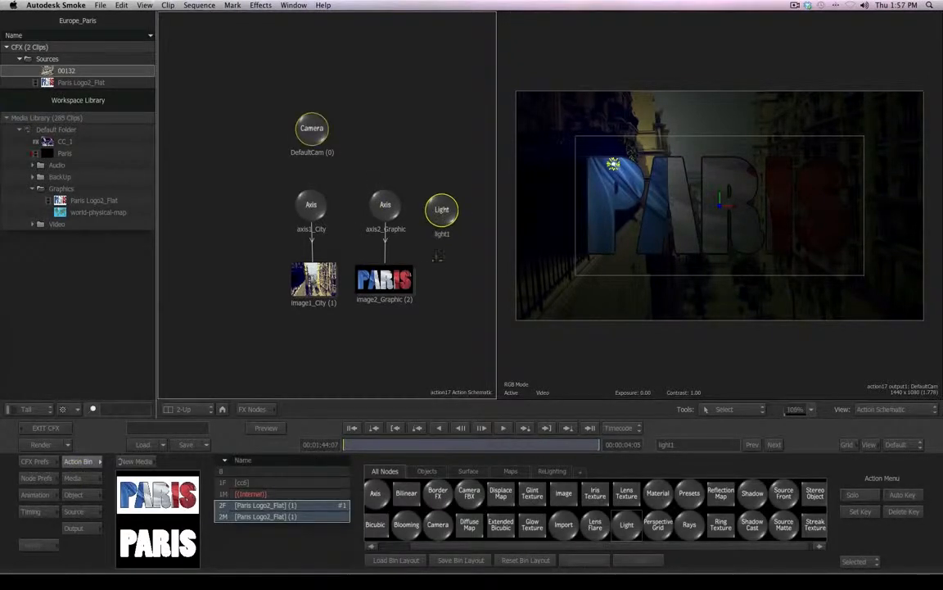
pyautogui.doubleClick(441, 210)
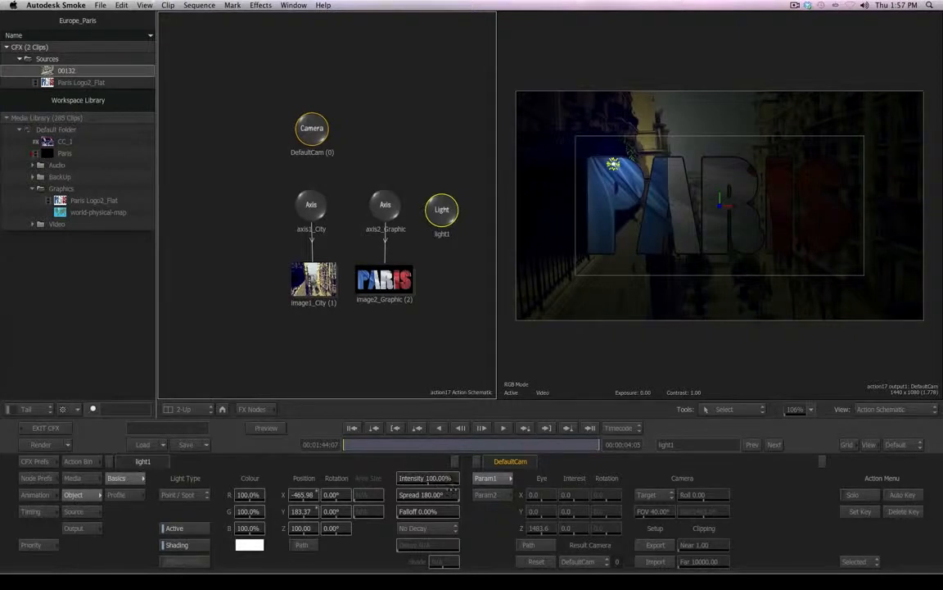
pyautogui.moveTo(614, 164); pyautogui.dragTo(611, 166)
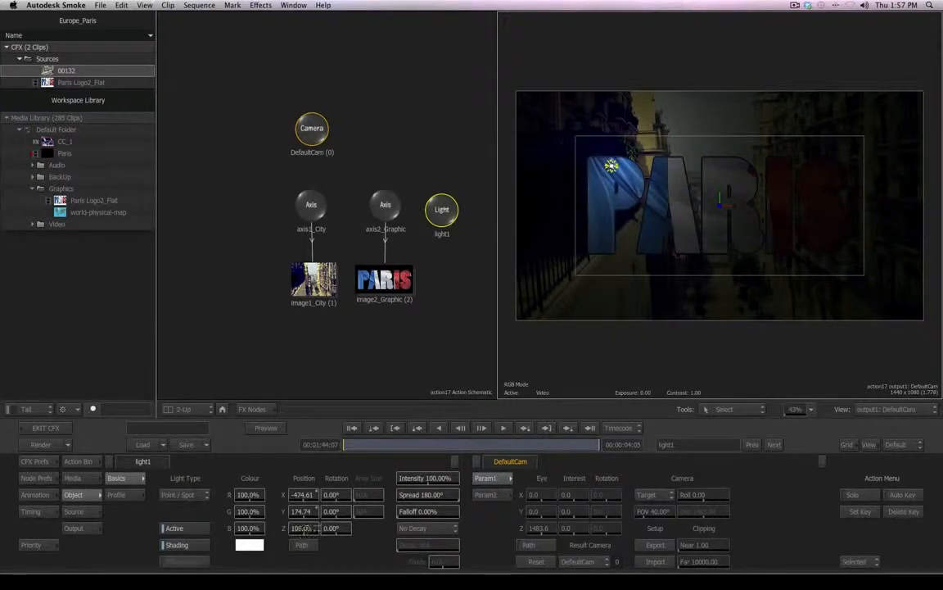
pyautogui.moveTo(302, 528); pyautogui.dragTo(627, 526)
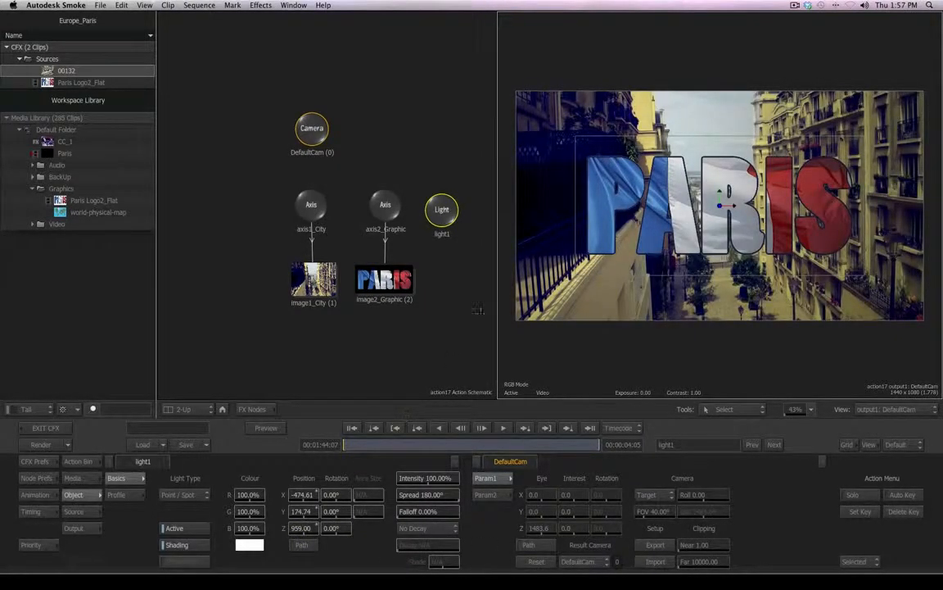
# - Move the light1 node to the left of the axis nodes in the schematic
pyautogui.moveTo(497, 328)
pyautogui.mouseDown()
pyautogui.moveTo(278, 324)
pyautogui.moveTo(483, 334)
pyautogui.mouseUp()
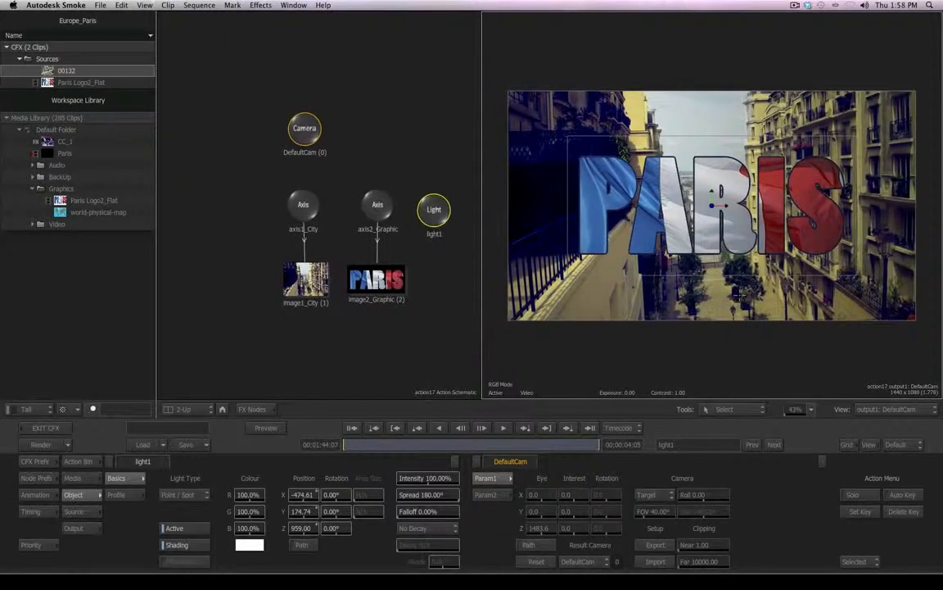
pyautogui.moveTo(797, 412)
pyautogui.mouseDown()
pyautogui.moveTo(767, 422)
pyautogui.moveTo(781, 419)
pyautogui.mouseUp()
pyautogui.moveTo(435, 209); pyautogui.dragTo(235, 206)
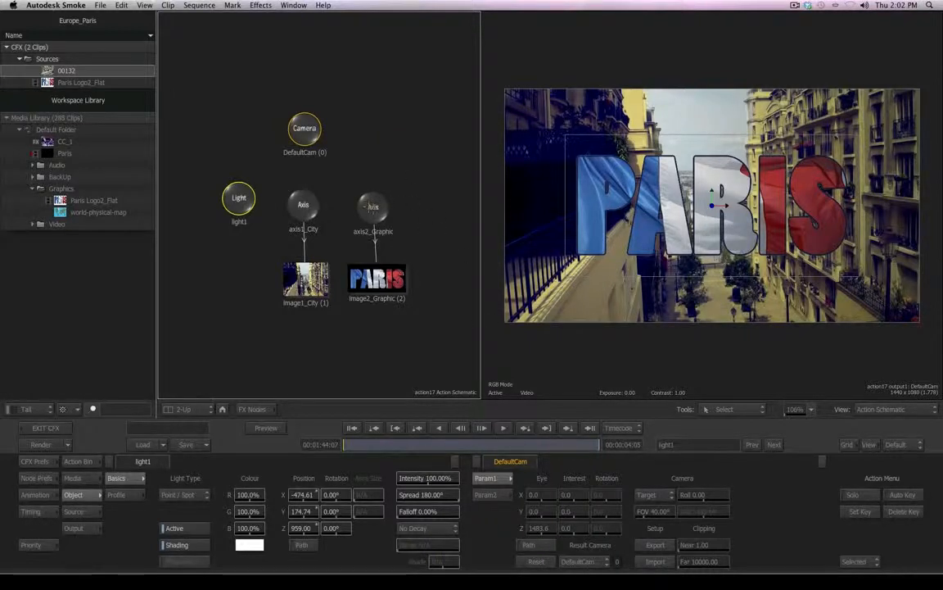
# - Try scaling axis2_Graphic proportionally to 160, then undo the scale change
pyautogui.click(374, 206)
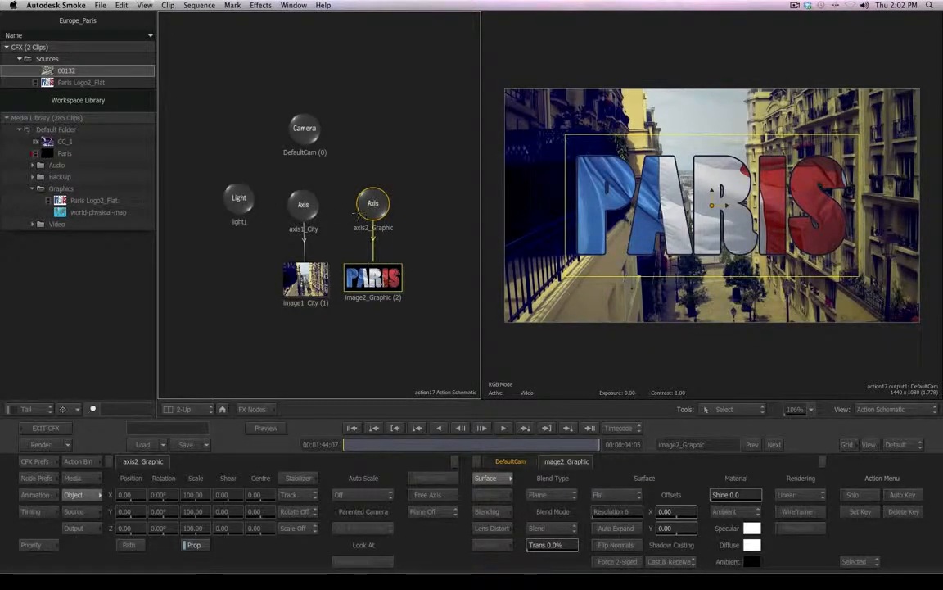
pyautogui.click(303, 204)
pyautogui.click(371, 204)
pyautogui.click(303, 204)
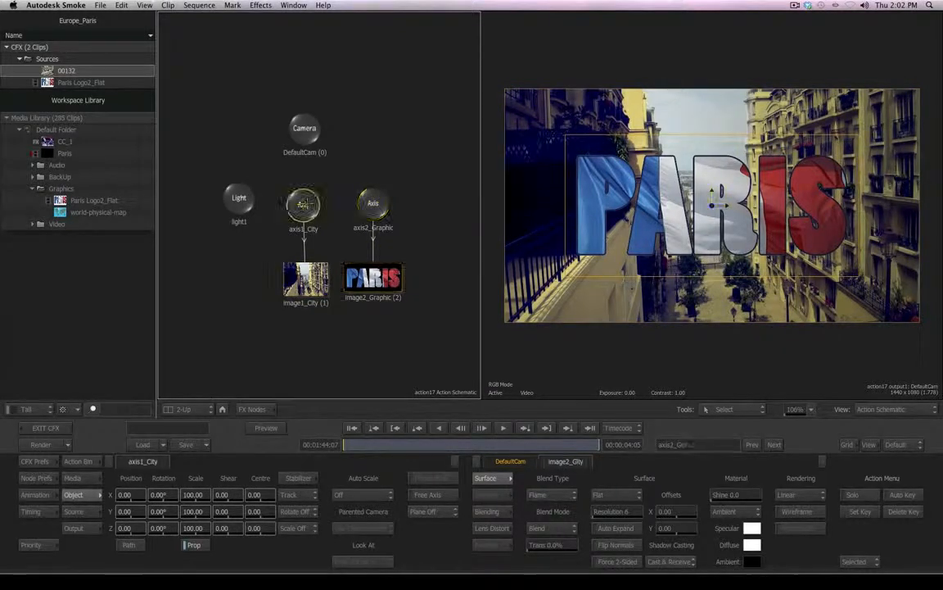
pyautogui.click(373, 204)
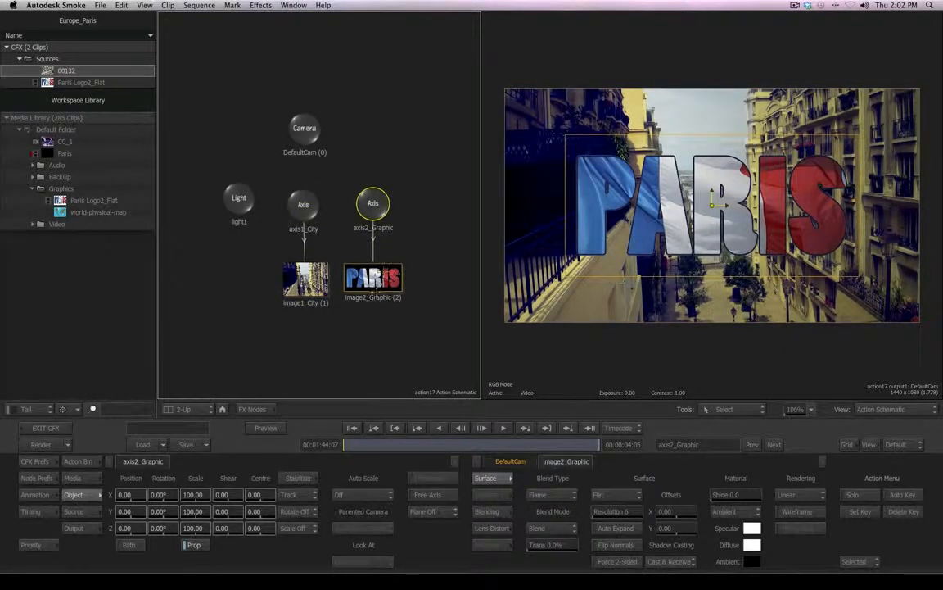
pyautogui.moveTo(374, 205); pyautogui.dragTo(375, 200)
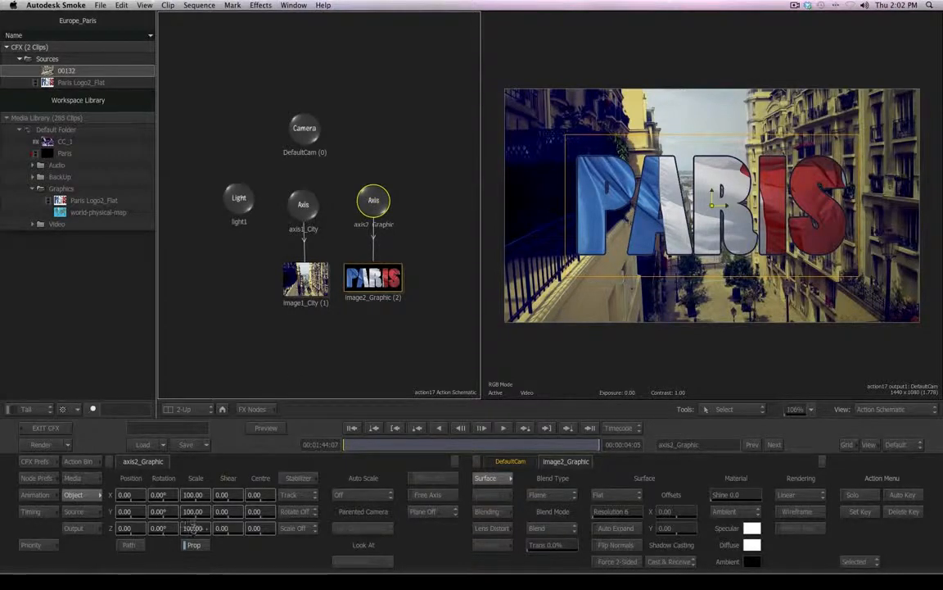
pyautogui.moveTo(195, 528)
pyautogui.mouseDown()
pyautogui.moveTo(168, 529)
pyautogui.moveTo(212, 529)
pyautogui.moveTo(179, 528)
pyautogui.moveTo(200, 529)
pyautogui.mouseUp()
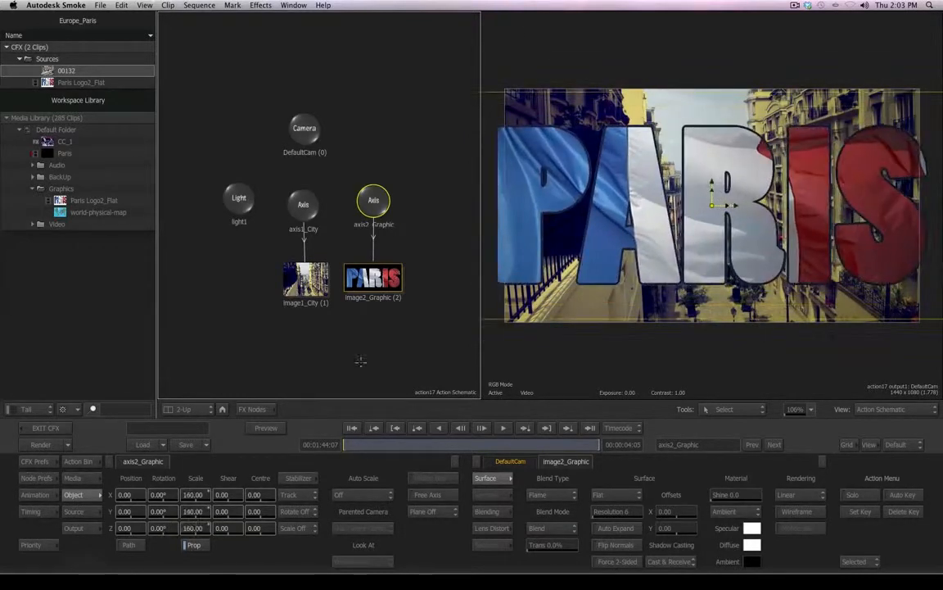
pyautogui.moveTo(366, 190)
pyautogui.mouseDown()
pyautogui.moveTo(360, 212)
pyautogui.moveTo(367, 207)
pyautogui.mouseUp()
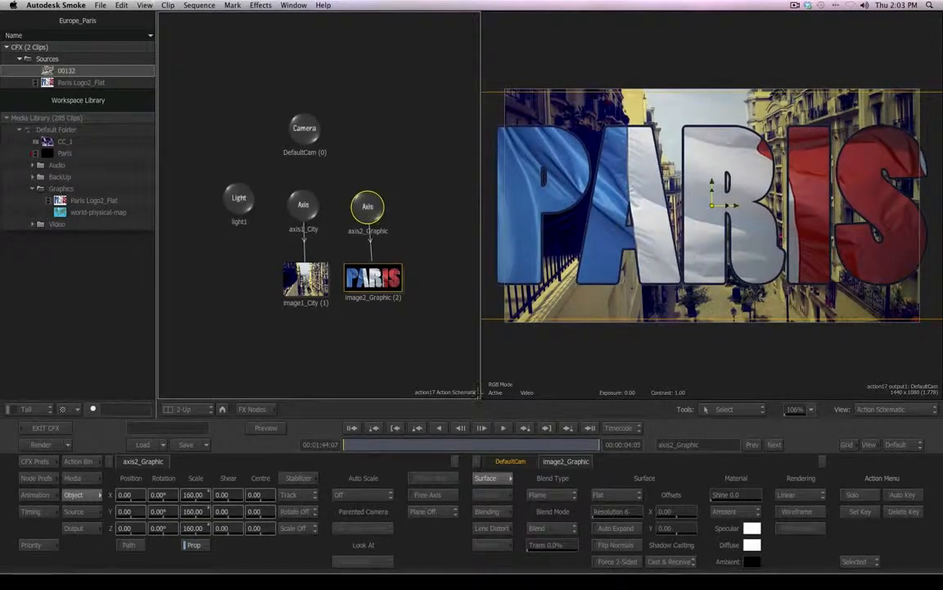
pyautogui.press('super+z')
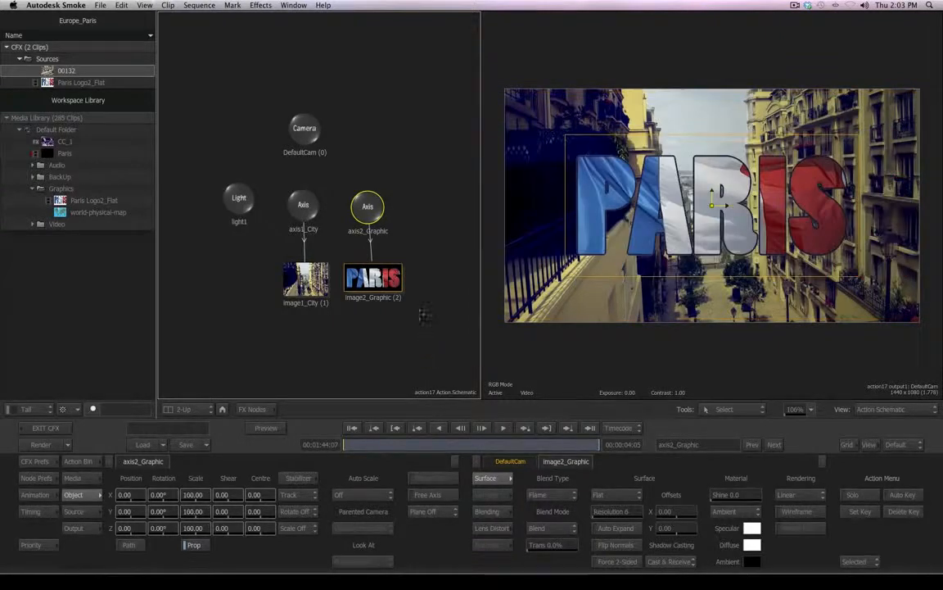
# - Line up the axis1_City and axis2_Graphic nodes at the same height in the schematic
pyautogui.click(303, 204)
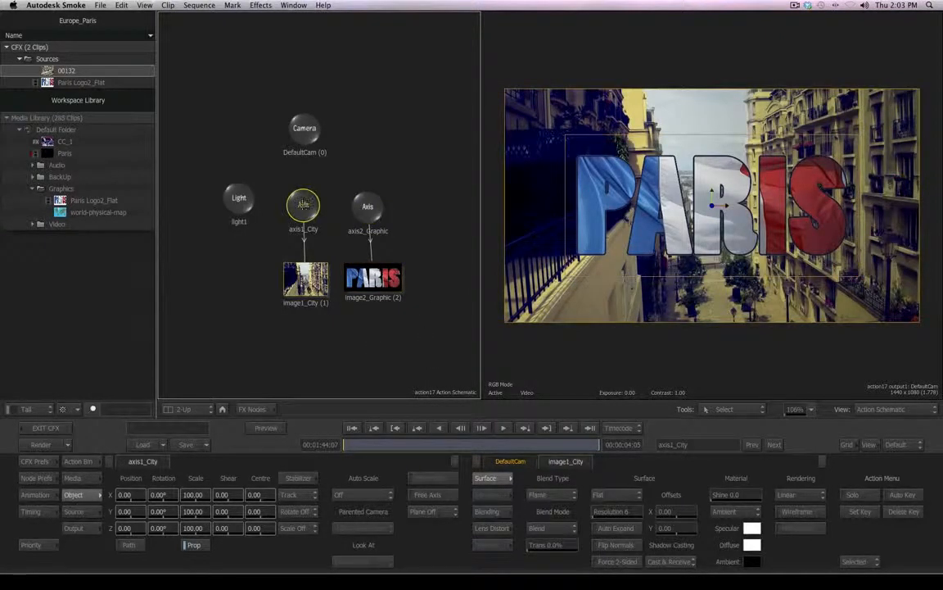
pyautogui.moveTo(191, 529); pyautogui.dragTo(194, 530)
pyautogui.moveTo(160, 511); pyautogui.dragTo(315, 342)
pyautogui.press('super+z')
pyautogui.moveTo(303, 207); pyautogui.dragTo(304, 217)
pyautogui.moveTo(367, 210); pyautogui.dragTo(372, 220)
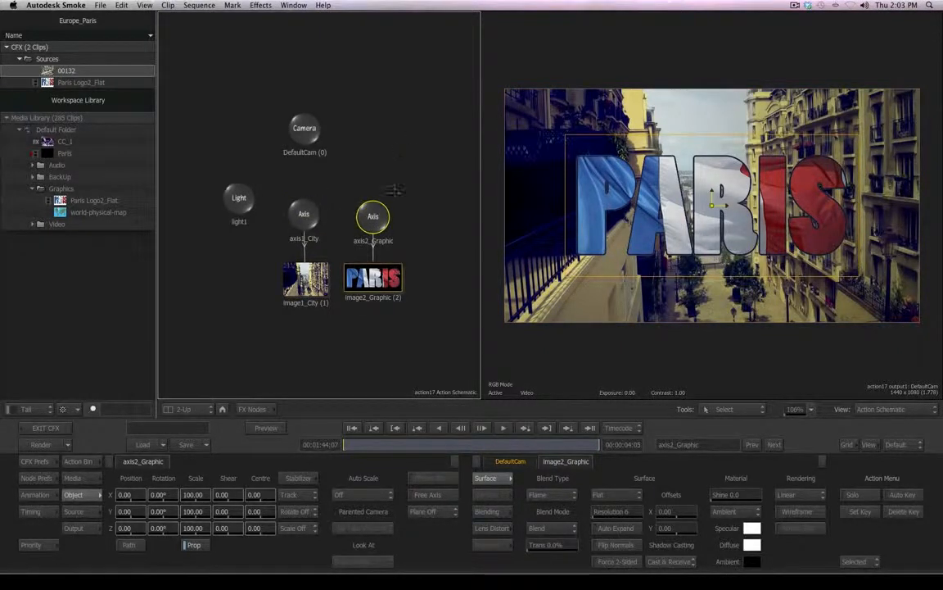
# - Add a new Axis node from the Action bin above the existing axes
pyautogui.click(77, 461)
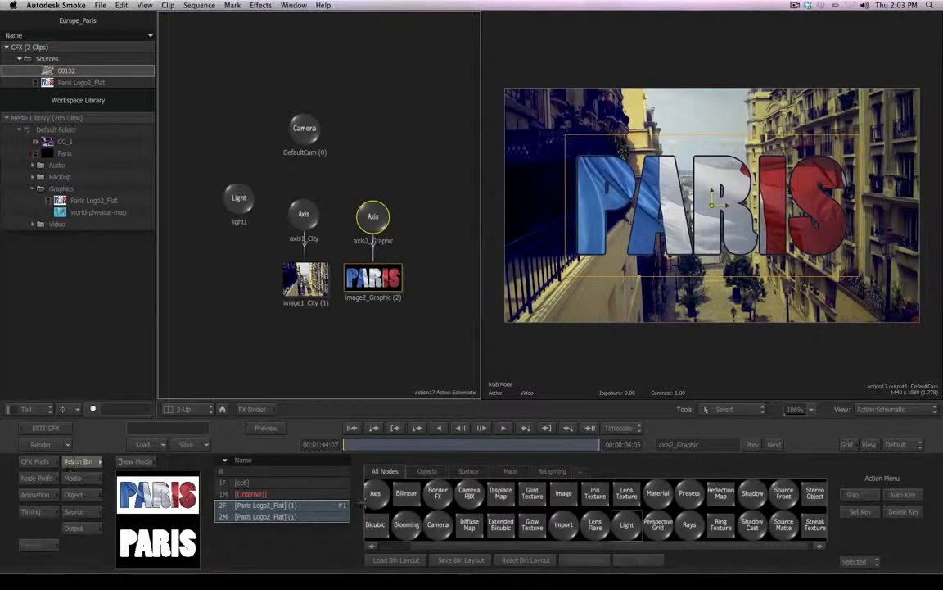
pyautogui.moveTo(424, 546); pyautogui.dragTo(385, 546)
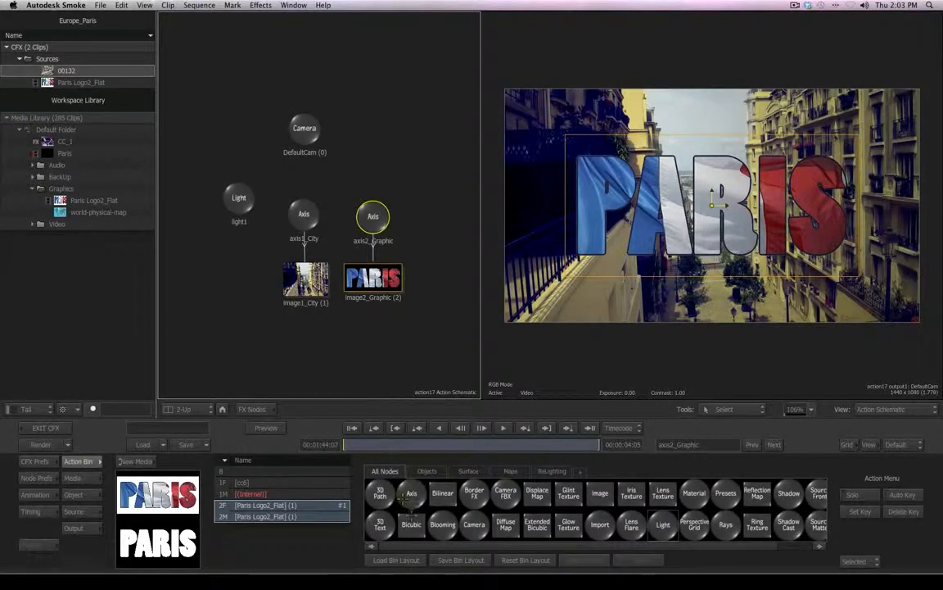
pyautogui.moveTo(412, 494); pyautogui.dragTo(376, 152)
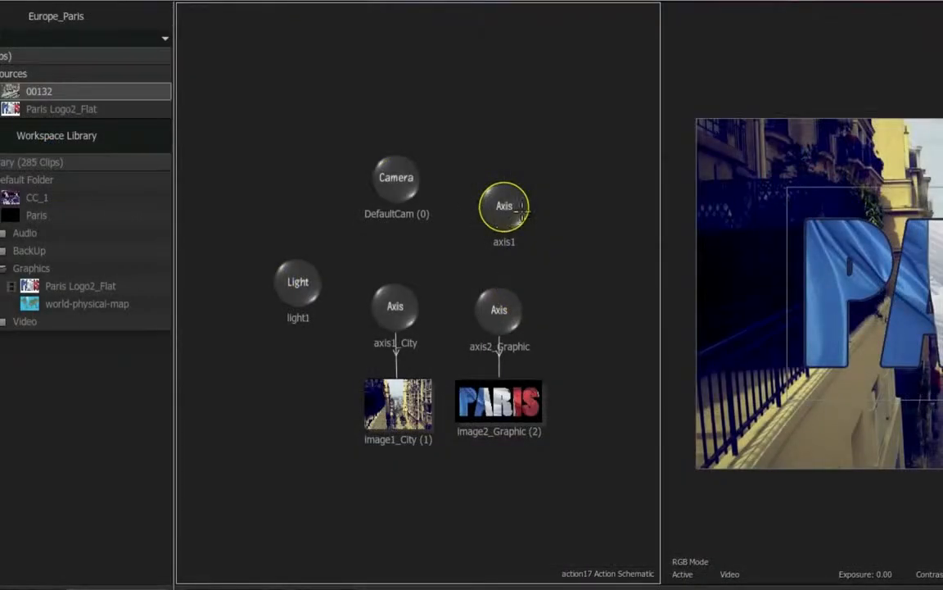
# - Parent axis1_City and axis2_Graphic to the new axis1 node and place it between them
pyautogui.moveTo(482, 234); pyautogui.dragTo(395, 303)
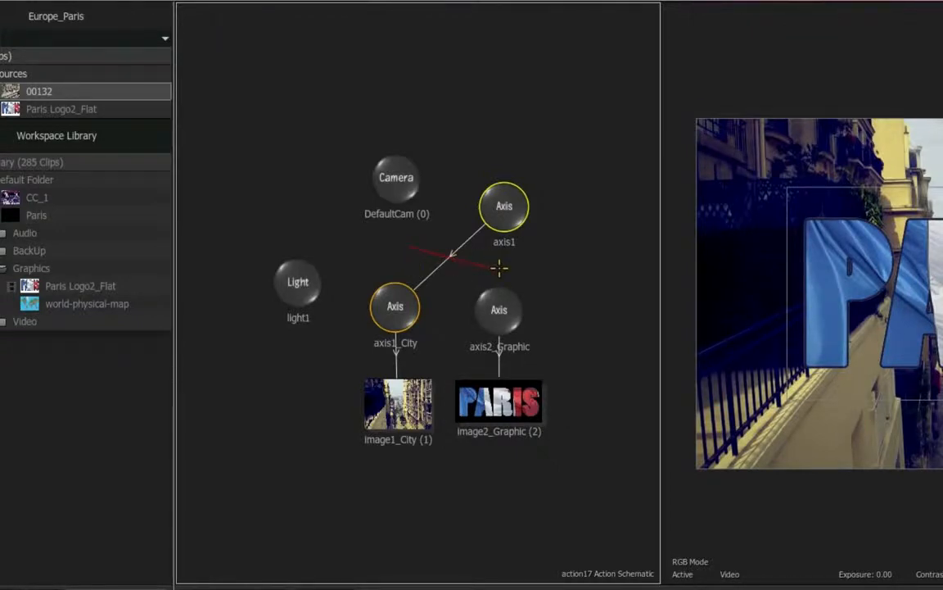
pyautogui.moveTo(500, 267); pyautogui.dragTo(587, 263)
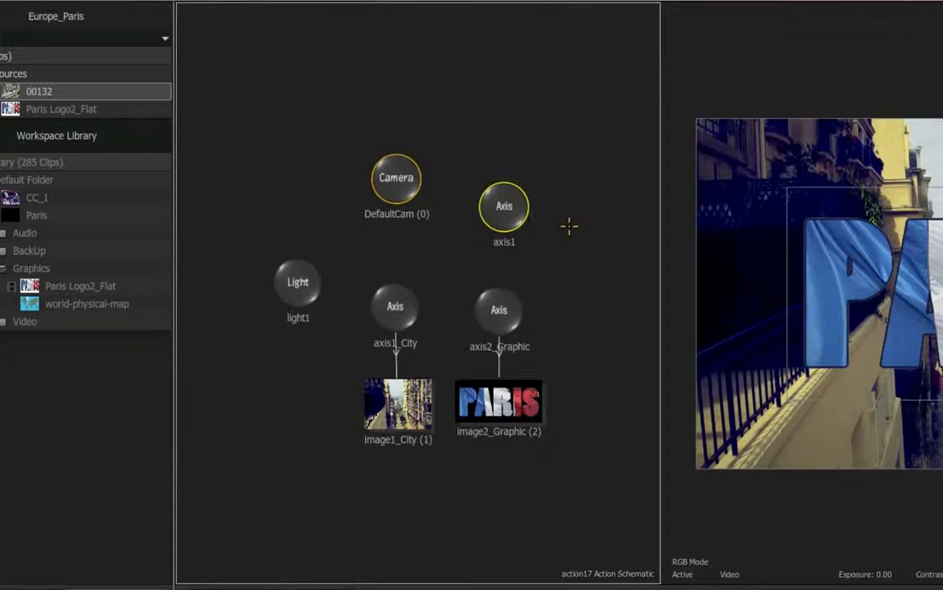
pyautogui.moveTo(504, 203)
pyautogui.mouseDown()
pyautogui.moveTo(481, 207)
pyautogui.moveTo(483, 216)
pyautogui.moveTo(487, 208)
pyautogui.mouseUp()
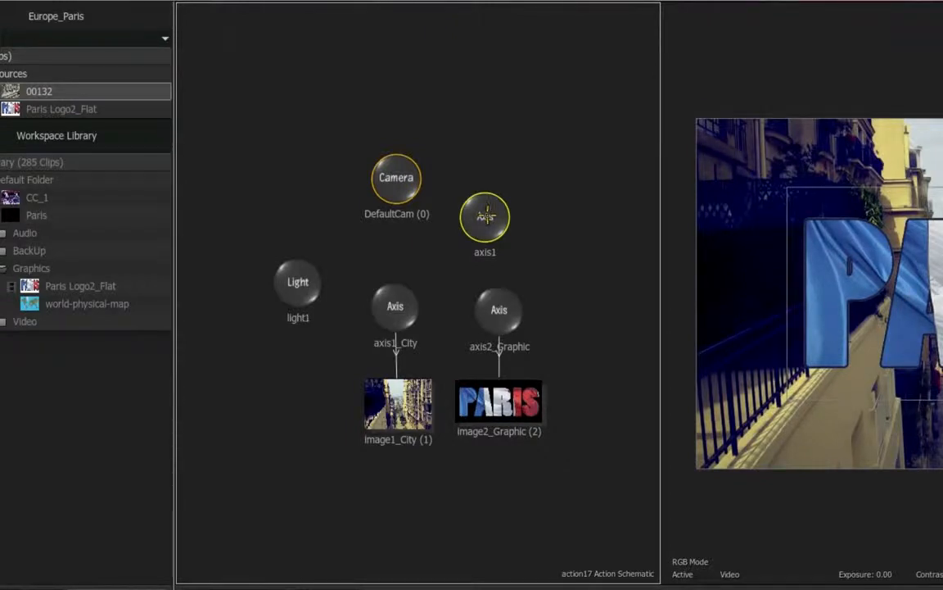
pyautogui.moveTo(488, 209); pyautogui.dragTo(467, 241)
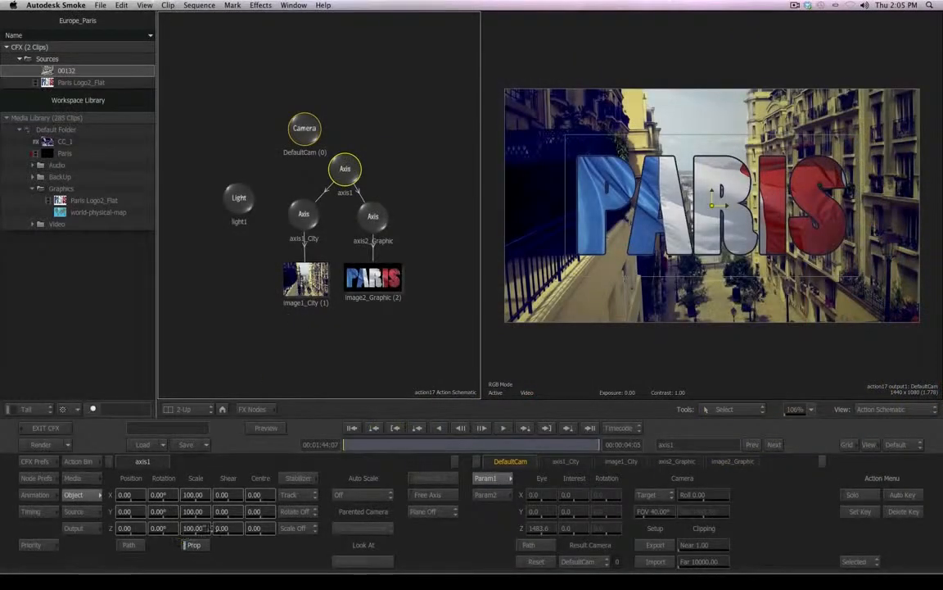
# - Try changing the scale of axis1 and of axis2_Graphic to 76, undoing each change
pyautogui.moveTo(203, 528)
pyautogui.mouseDown()
pyautogui.moveTo(211, 528)
pyautogui.moveTo(190, 528)
pyautogui.moveTo(215, 525)
pyautogui.moveTo(189, 525)
pyautogui.moveTo(225, 525)
pyautogui.moveTo(186, 525)
pyautogui.moveTo(206, 525)
pyautogui.mouseUp()
pyautogui.press('super+z')
pyautogui.click(371, 217)
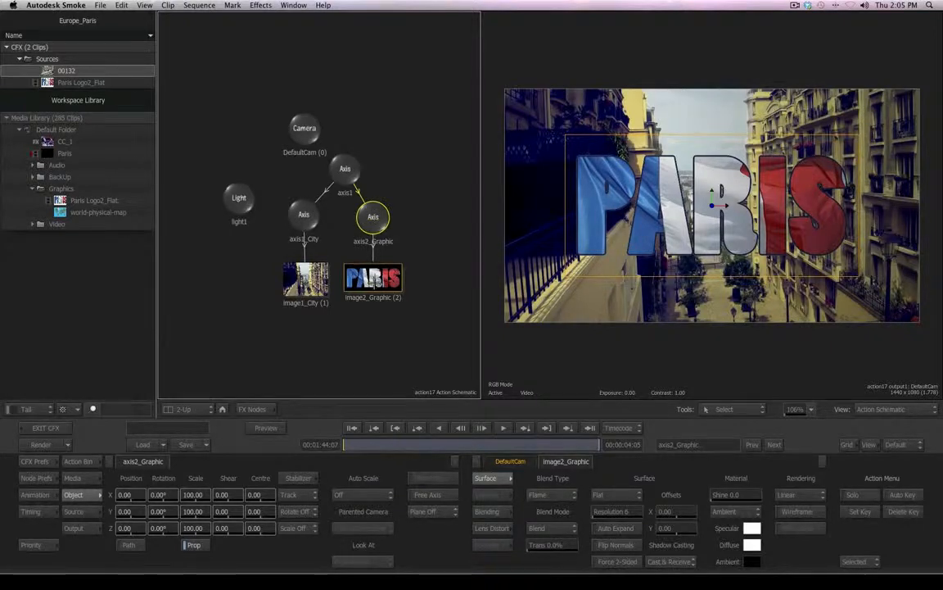
pyautogui.moveTo(199, 511)
pyautogui.mouseDown()
pyautogui.moveTo(218, 511)
pyautogui.moveTo(193, 507)
pyautogui.mouseUp()
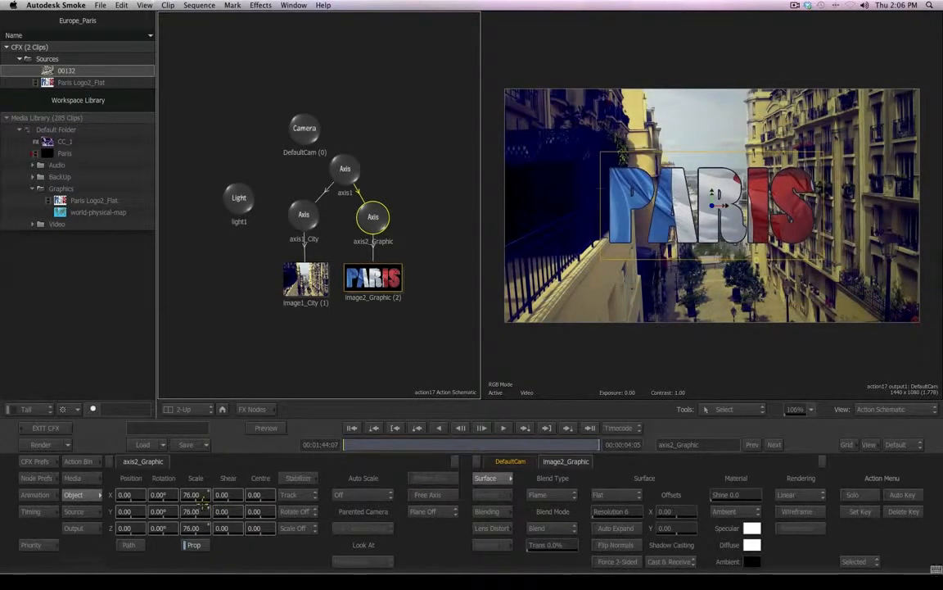
pyautogui.press('super+z')
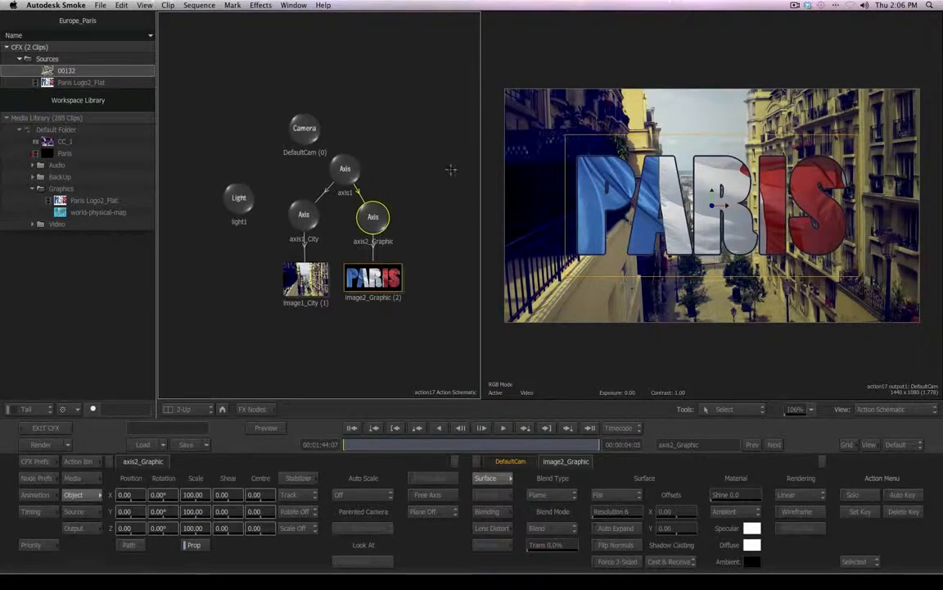
# - Select light1 and, with the Light Link tool, link the light to image1_City
pyautogui.click(230, 190)
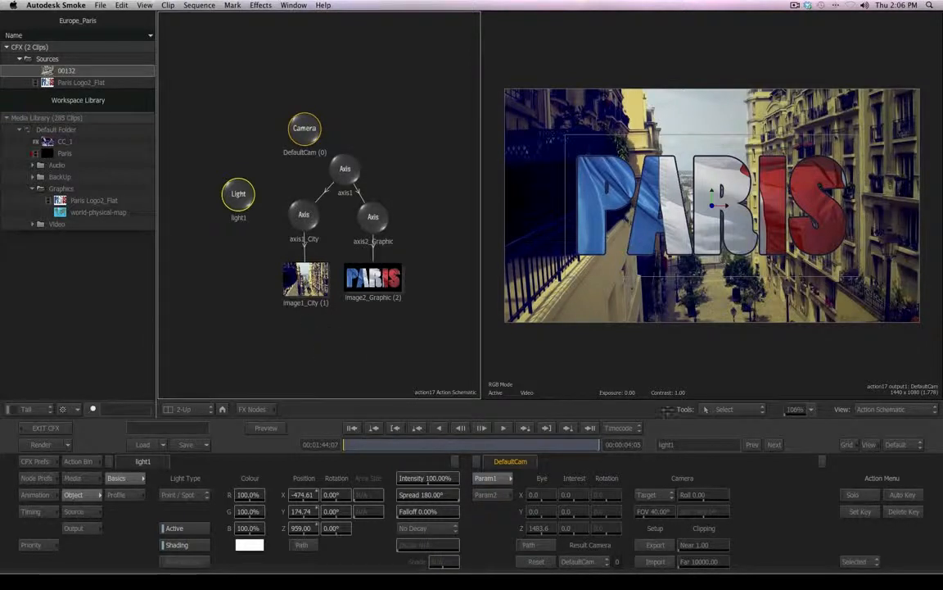
pyautogui.click(746, 410)
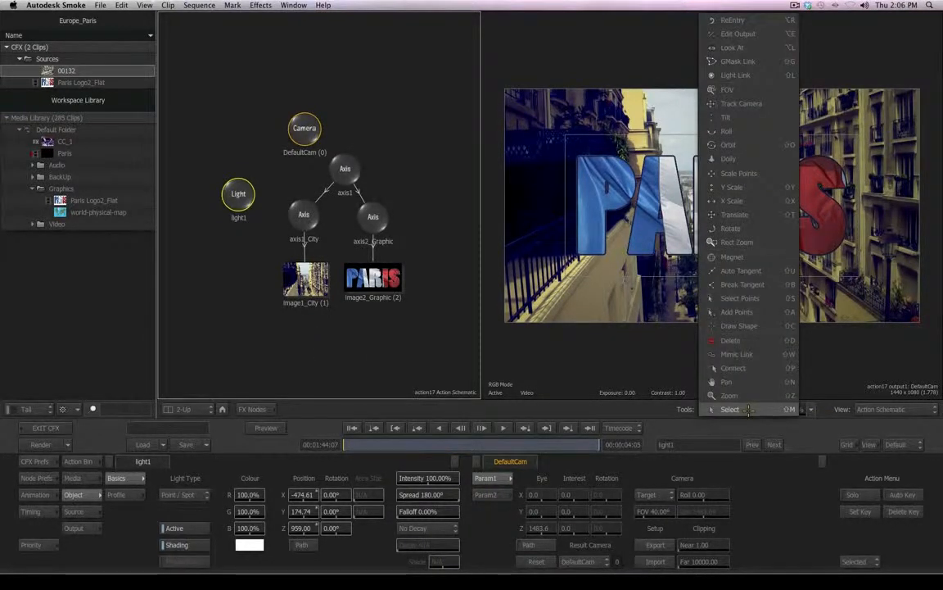
pyautogui.click(758, 74)
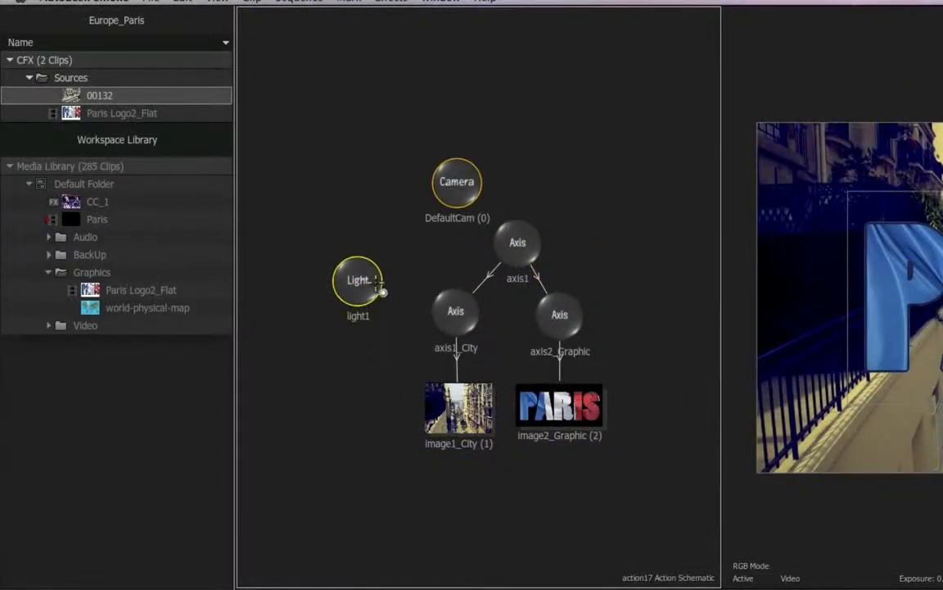
pyautogui.moveTo(358, 280); pyautogui.dragTo(463, 410)
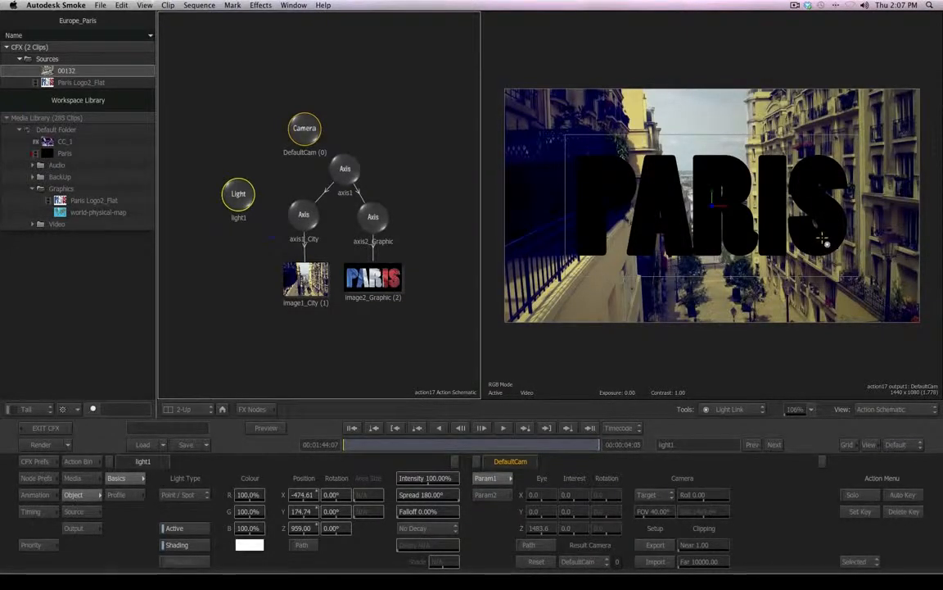
# - Return to the Select tool and add a second Light node from the Action bin, placing it beside axis1
pyautogui.rightClick(793, 361)
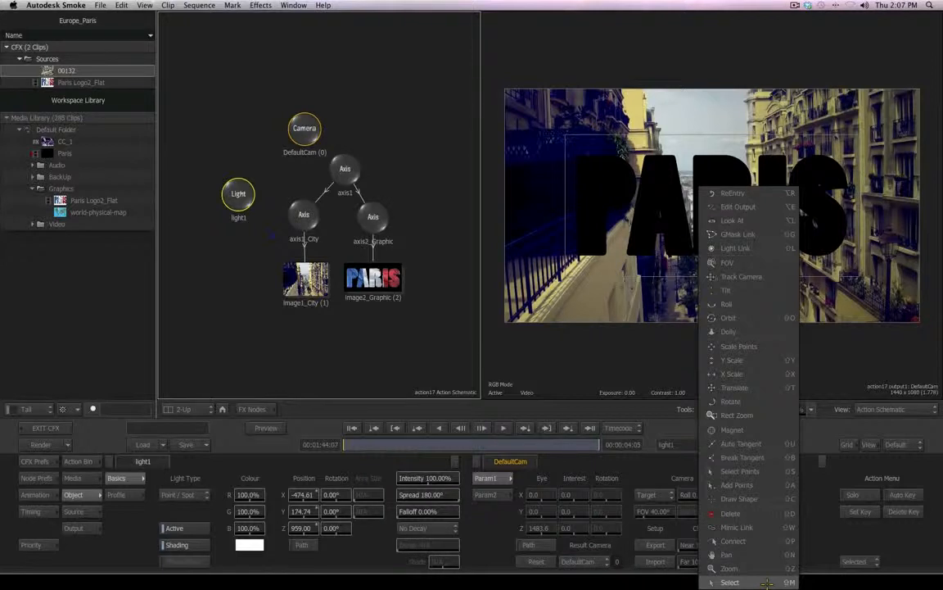
pyautogui.click(731, 582)
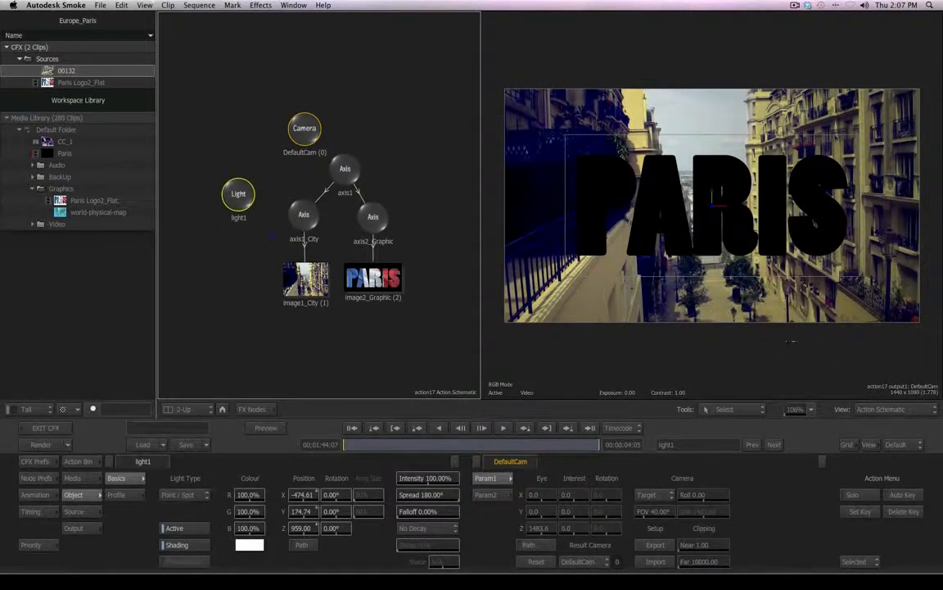
pyautogui.click(79, 461)
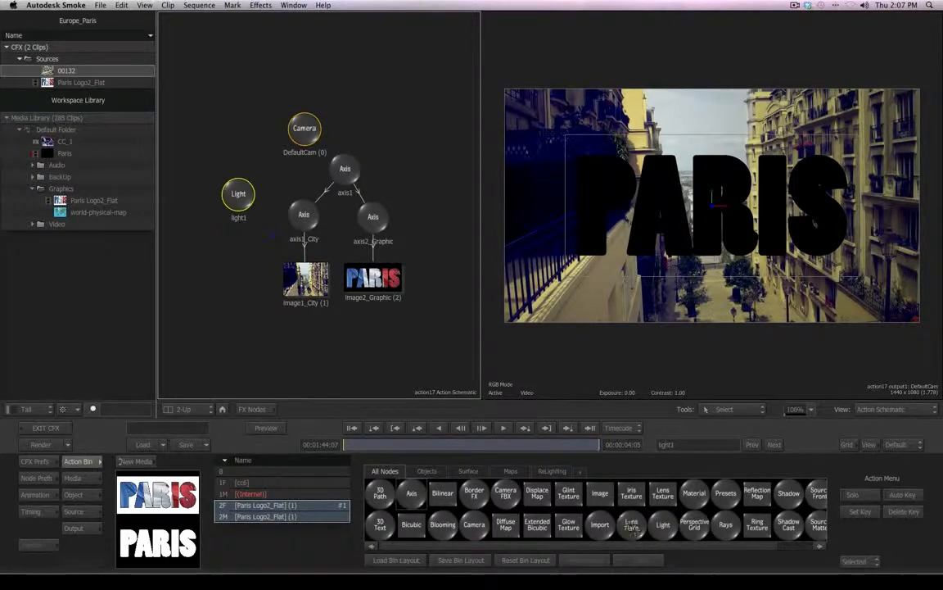
pyautogui.press('l')
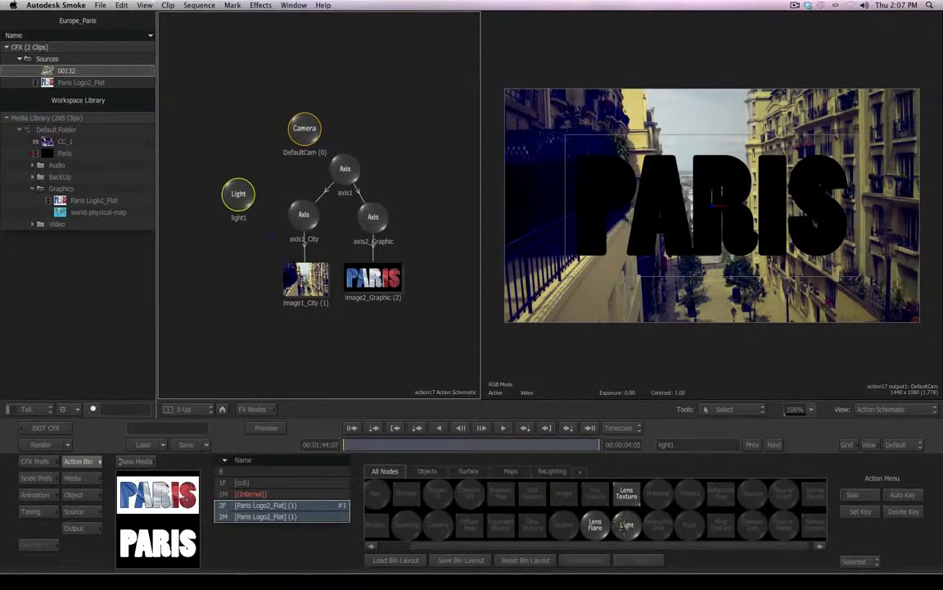
pyautogui.moveTo(627, 524); pyautogui.dragTo(415, 133)
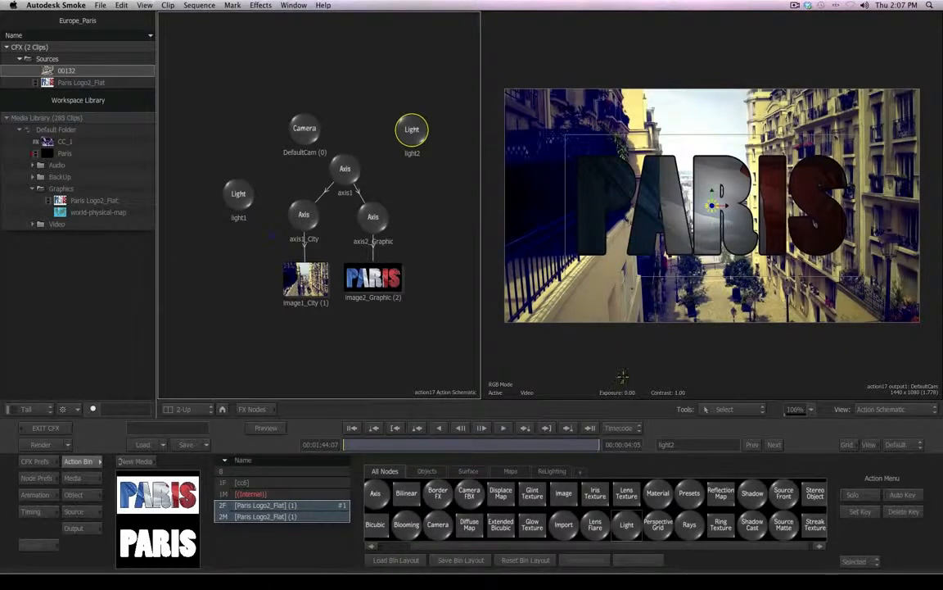
pyautogui.moveTo(412, 129); pyautogui.dragTo(428, 171)
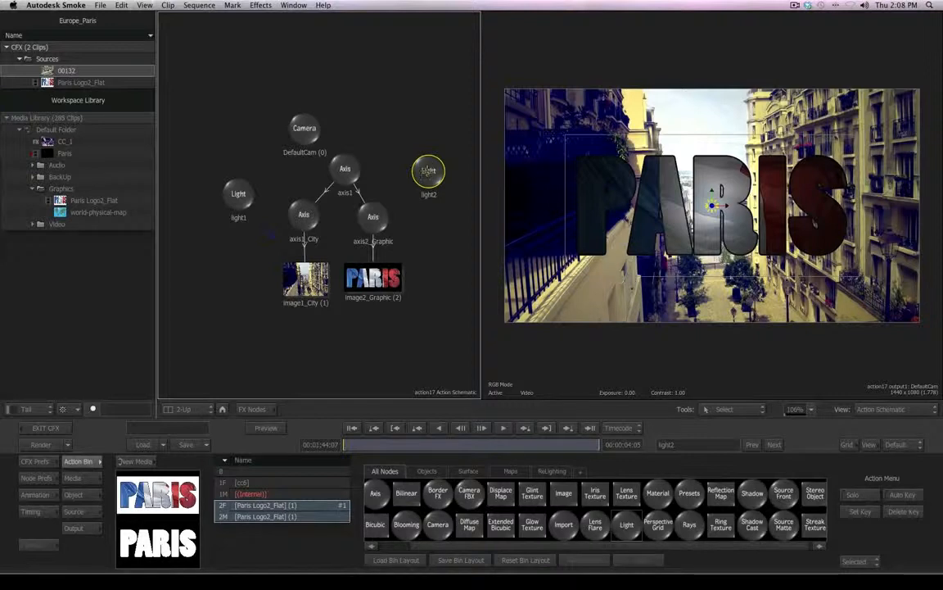
# - Open light2's settings and set its Z position to 258 and its spread to 69°
pyautogui.doubleClick(428, 170)
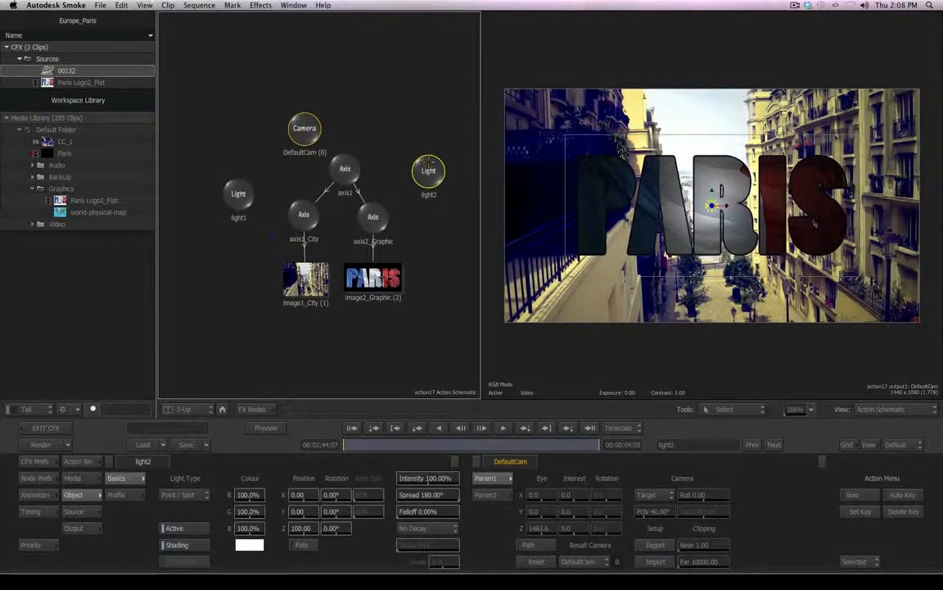
pyautogui.moveTo(301, 529); pyautogui.dragTo(328, 528)
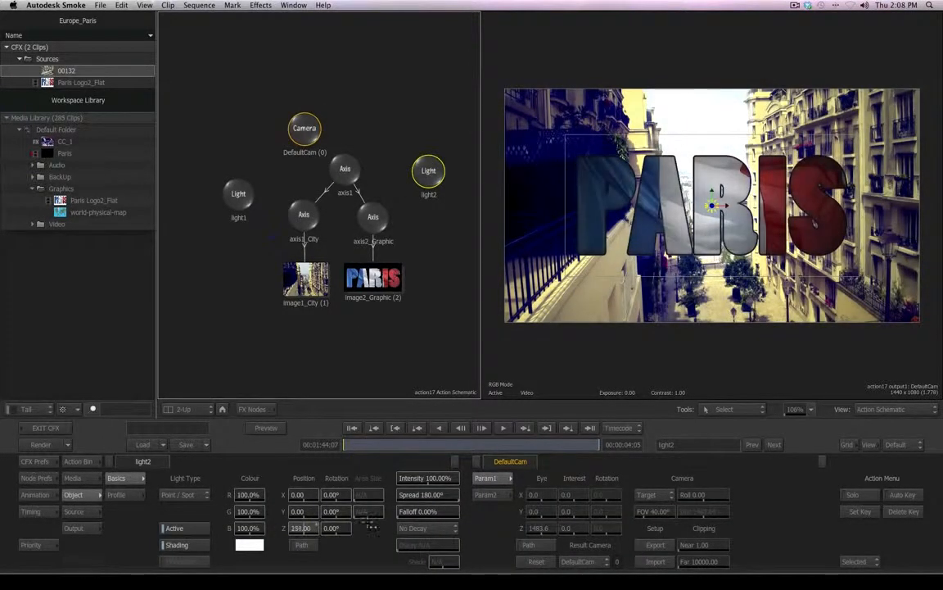
pyautogui.moveTo(427, 495)
pyautogui.mouseDown()
pyautogui.moveTo(389, 495)
pyautogui.moveTo(417, 495)
pyautogui.moveTo(398, 495)
pyautogui.moveTo(409, 495)
pyautogui.mouseUp()
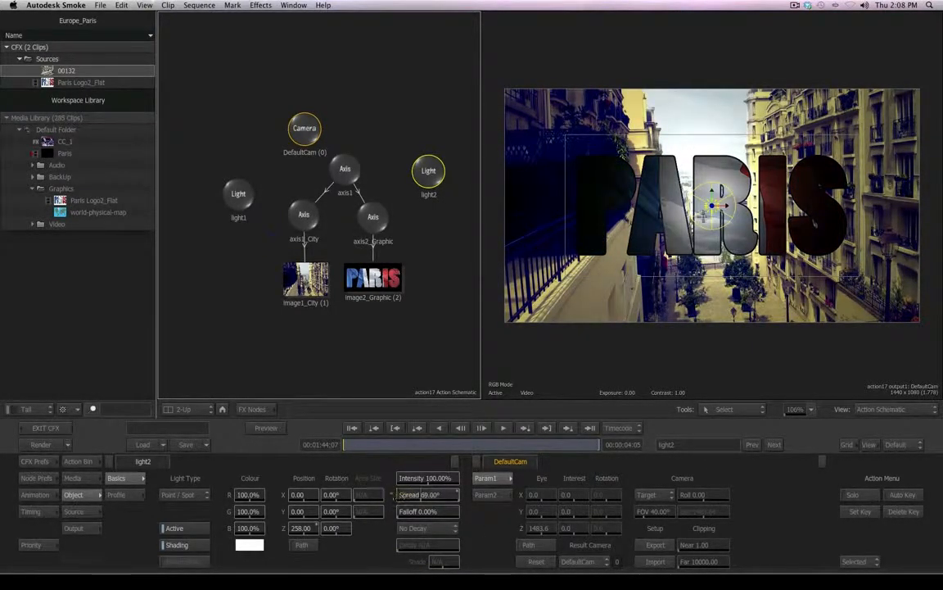
# - Position light2 over the logo's right side at X 330.93, Y 166.09, Z 577 with rotations -11° and 18°
pyautogui.moveTo(711, 204); pyautogui.dragTo(582, 175)
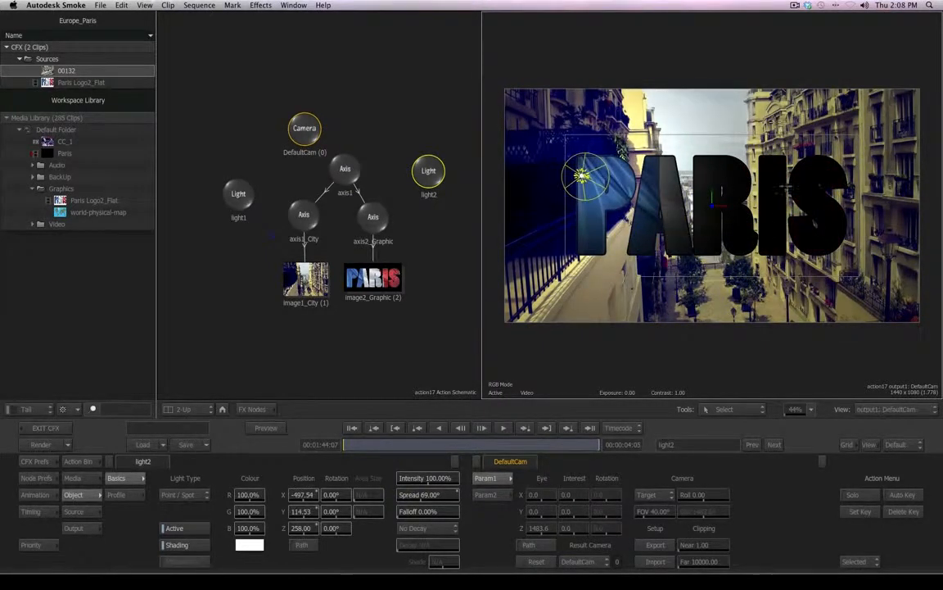
pyautogui.moveTo(305, 530); pyautogui.dragTo(451, 512)
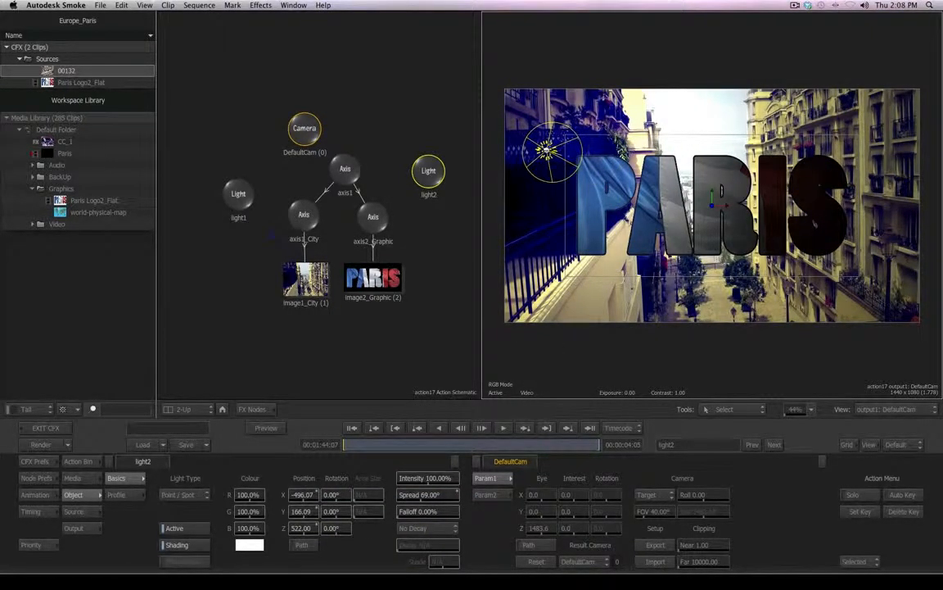
pyautogui.moveTo(308, 494); pyautogui.dragTo(709, 481)
pyautogui.moveTo(305, 528); pyautogui.dragTo(332, 528)
pyautogui.moveTo(344, 494)
pyautogui.mouseDown()
pyautogui.moveTo(336, 495)
pyautogui.moveTo(359, 512)
pyautogui.mouseUp()
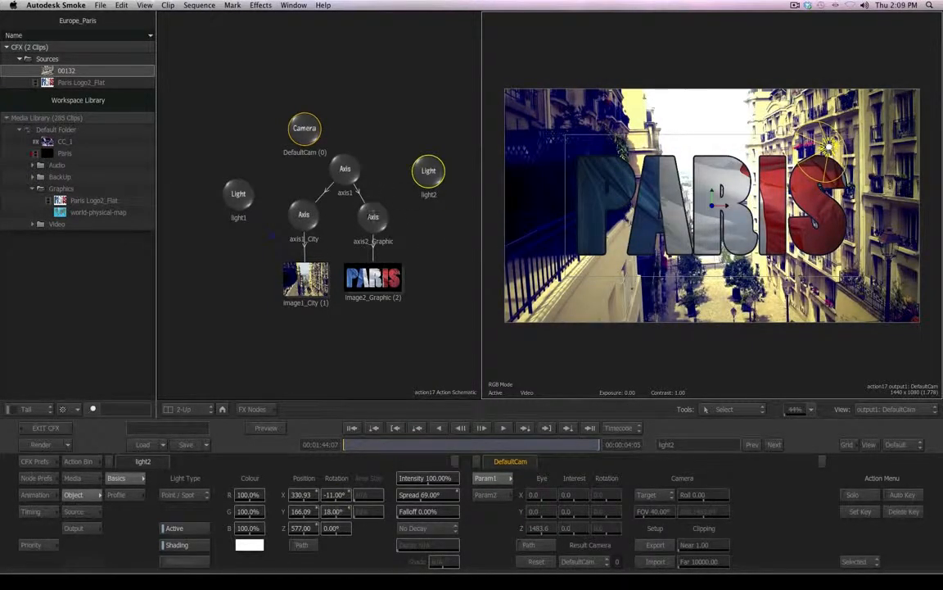
# - Select axis2_Graphic and set its Z position to 100
pyautogui.click(373, 218)
pyautogui.moveTo(130, 528); pyautogui.dragTo(189, 529)
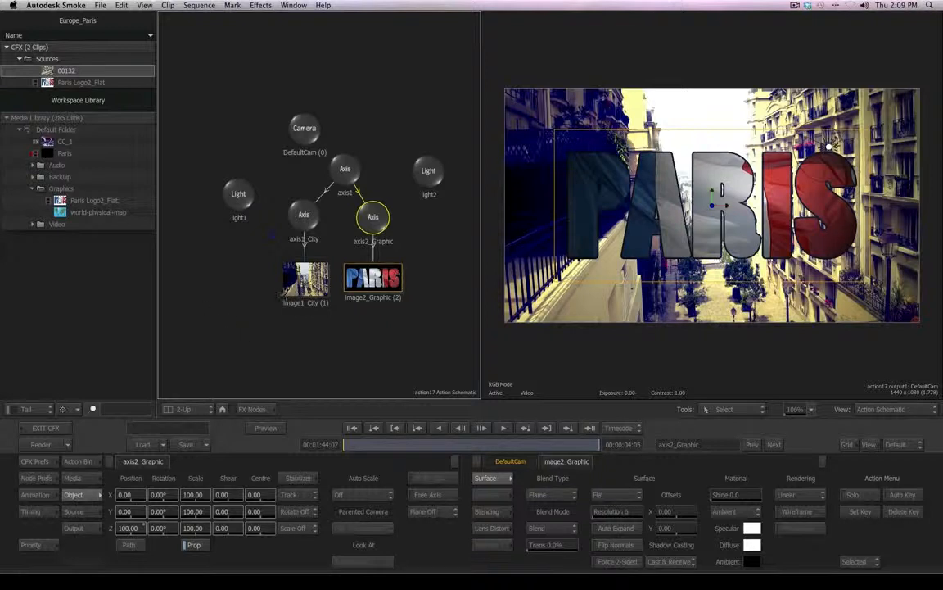
# - Change image1_City's surface resolution filtering from Flat to Bicubic
pyautogui.click(304, 215)
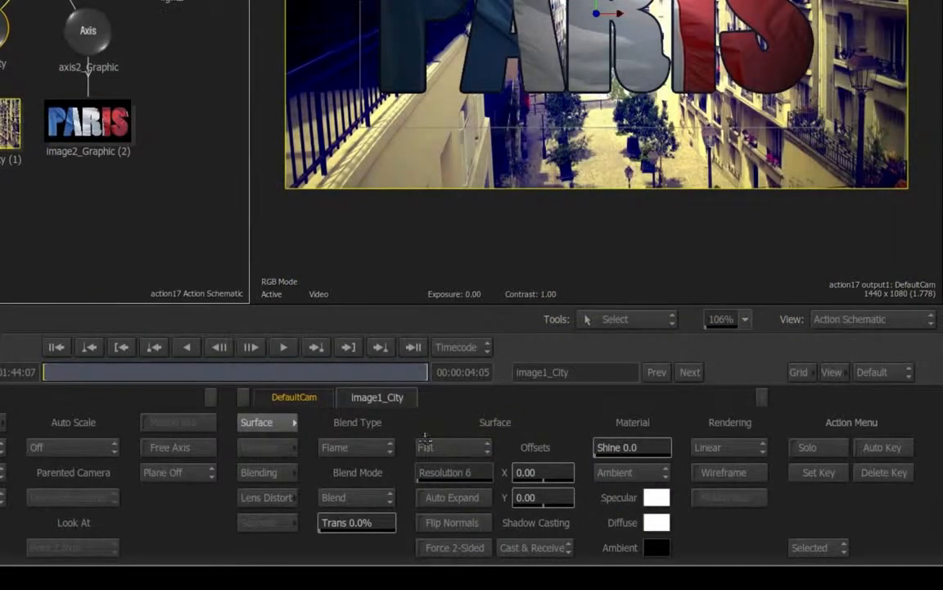
pyautogui.click(473, 445)
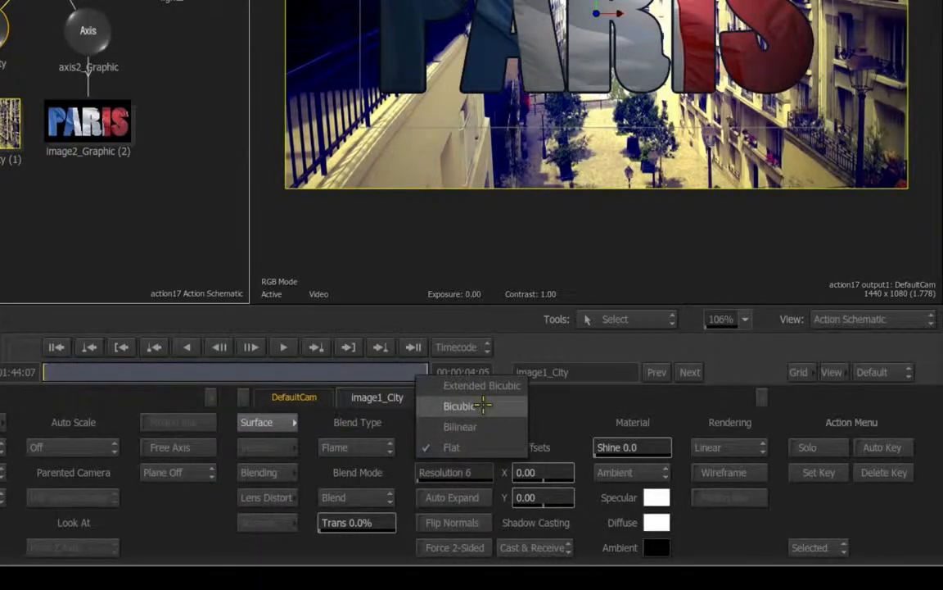
pyautogui.click(482, 405)
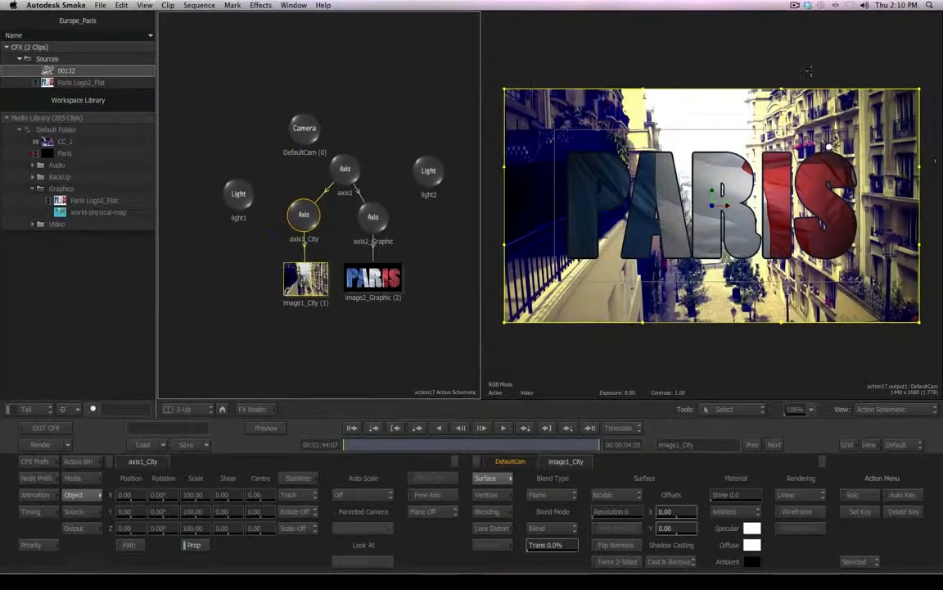
# - Select the city image's middle vertices and push them to Z -680 to curve the footage
pyautogui.moveTo(646, 85)
pyautogui.mouseDown()
pyautogui.moveTo(682, 106)
pyautogui.moveTo(716, 186)
pyautogui.moveTo(696, 148)
pyautogui.moveTo(764, 128)
pyautogui.moveTo(711, 197)
pyautogui.moveTo(757, 148)
pyautogui.moveTo(632, 153)
pyautogui.moveTo(744, 143)
pyautogui.mouseUp()
pyautogui.press('super+z')
pyautogui.moveTo(616, 55); pyautogui.dragTo(808, 359)
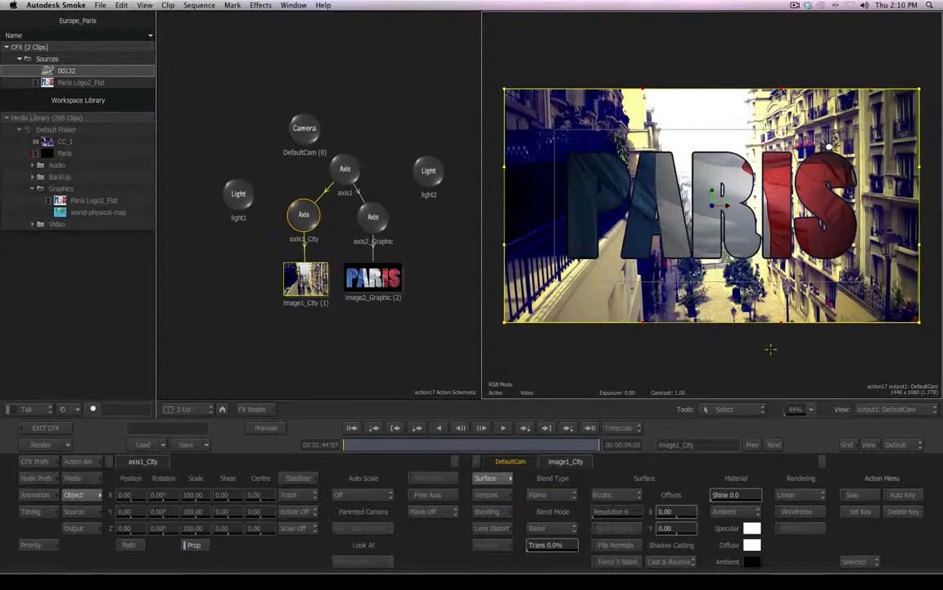
pyautogui.click(486, 496)
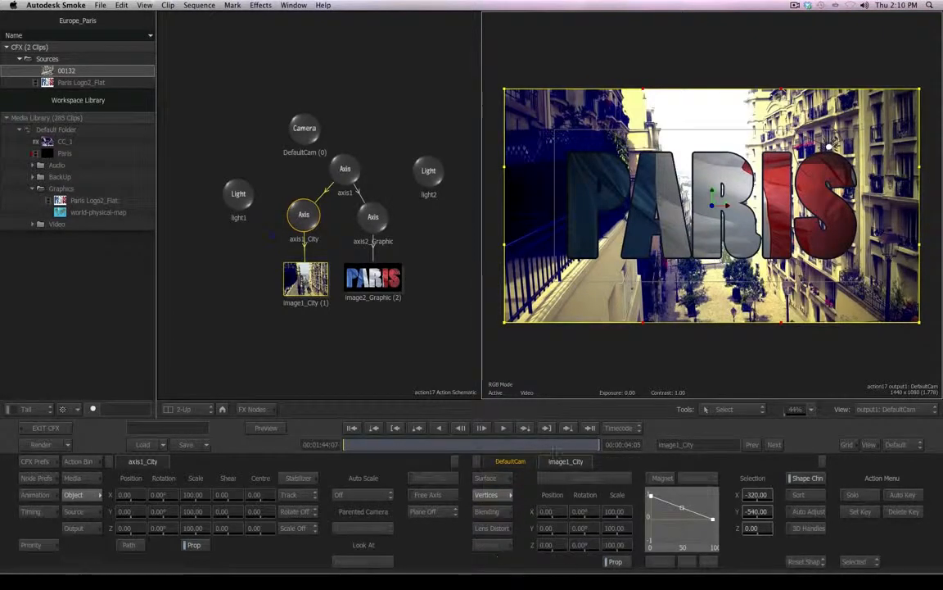
pyautogui.moveTo(551, 545); pyautogui.dragTo(344, 543)
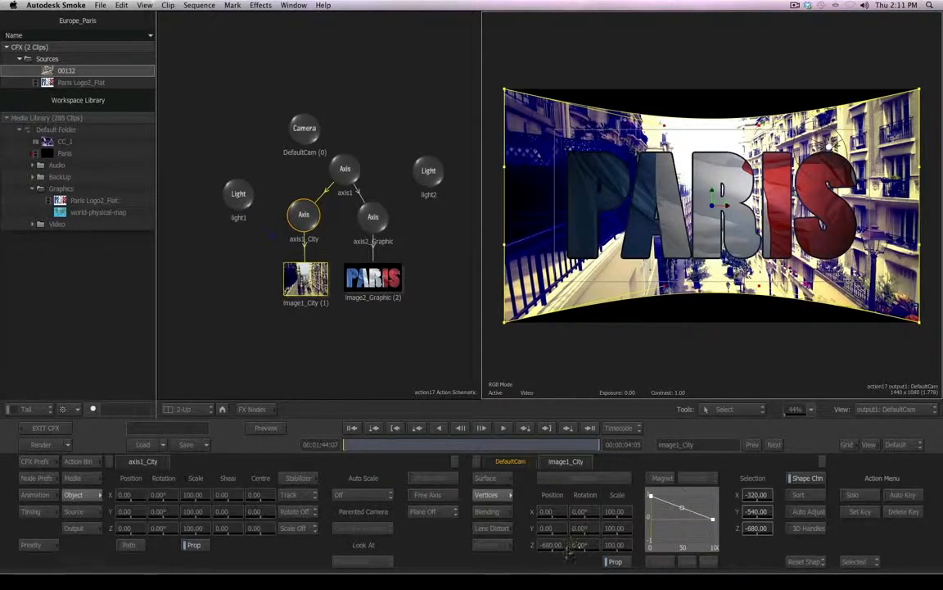
# - Scale axis1_City uniformly to 163
pyautogui.click(296, 217)
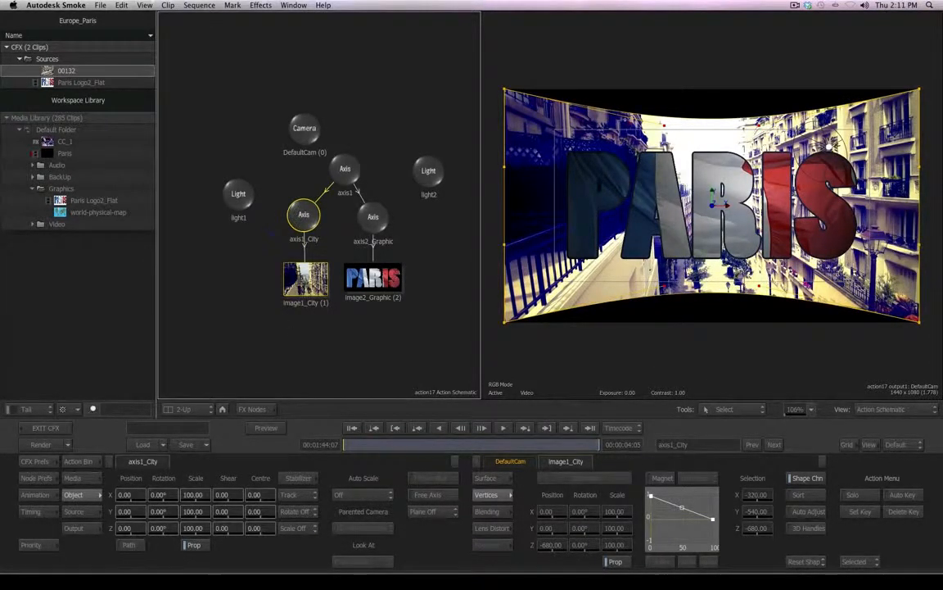
pyautogui.moveTo(194, 529); pyautogui.dragTo(242, 523)
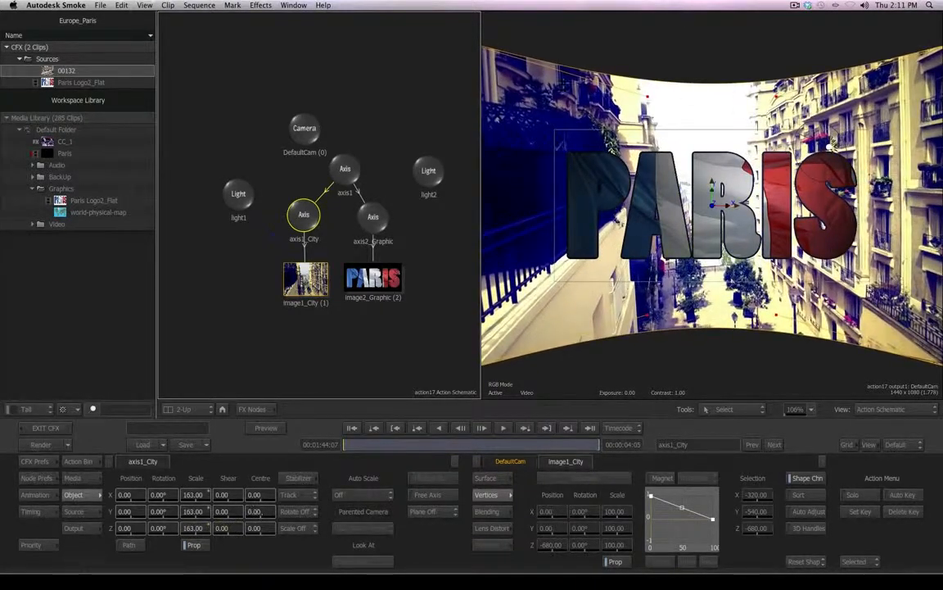
# - Select light2 and set its Z position to 706
pyautogui.click(426, 170)
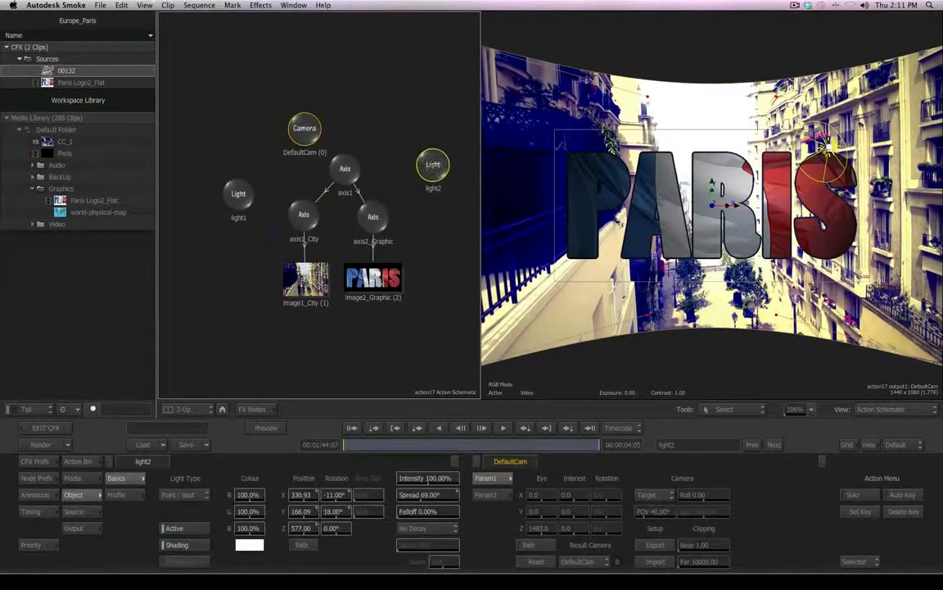
pyautogui.moveTo(301, 527); pyautogui.dragTo(372, 525)
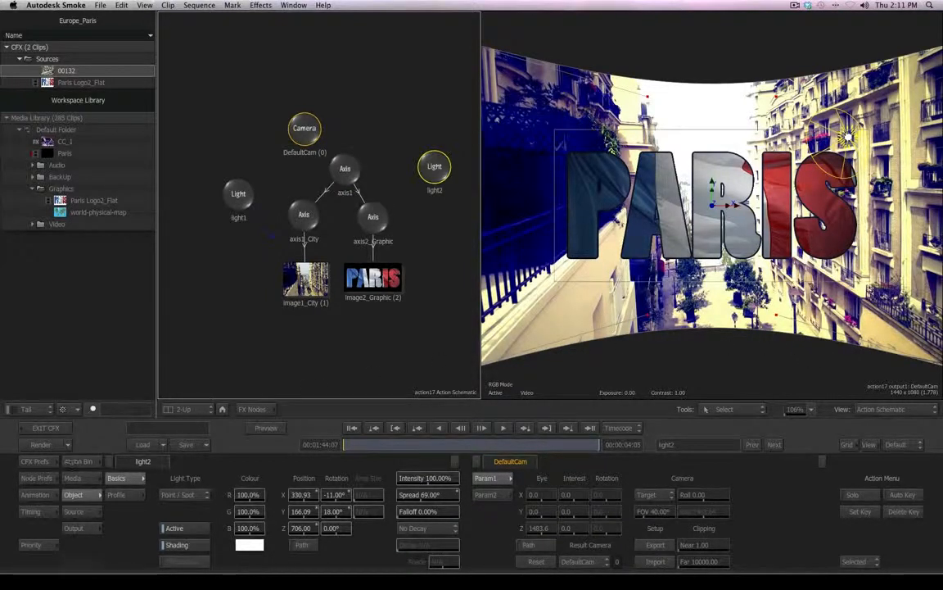
# - Add a Shadow Cast node from the Action bin under light2 and arrange both nodes
pyautogui.click(78, 461)
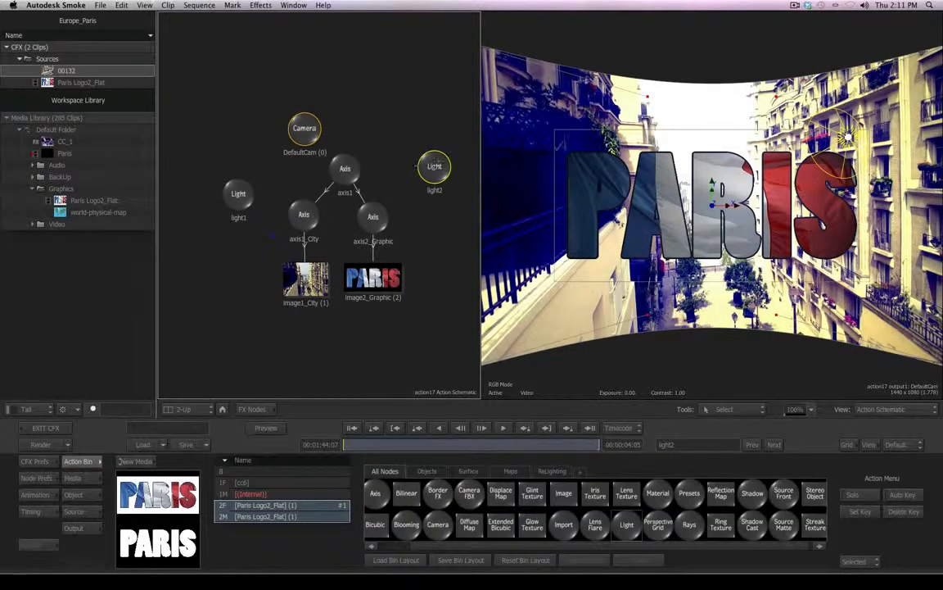
pyautogui.moveTo(437, 165); pyautogui.dragTo(431, 167)
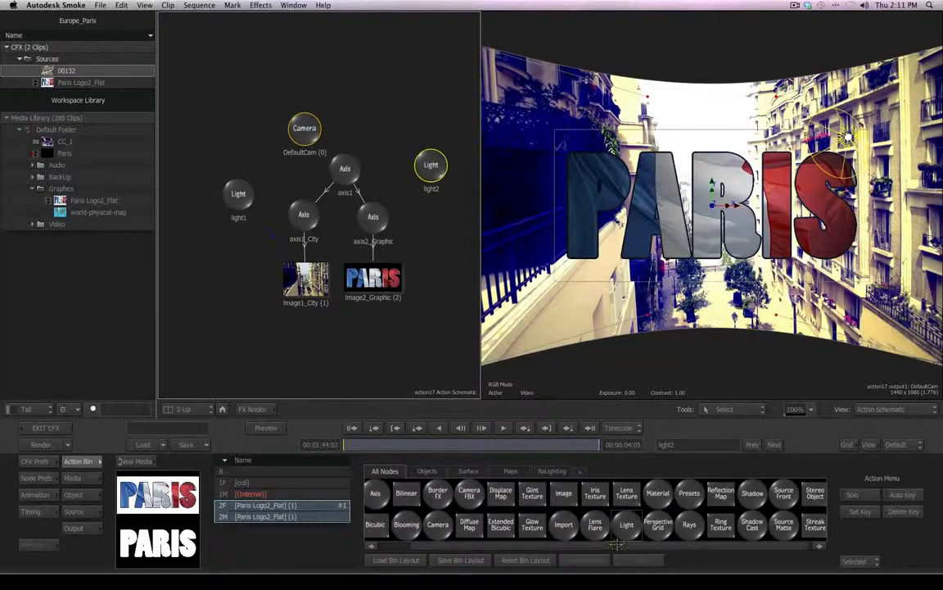
pyautogui.moveTo(616, 543); pyautogui.dragTo(693, 546)
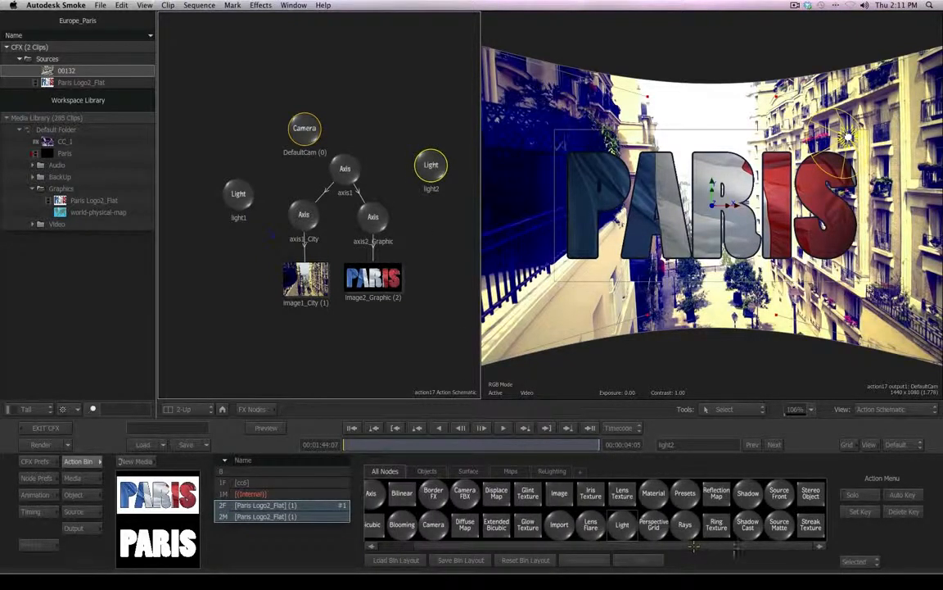
pyautogui.click(747, 524)
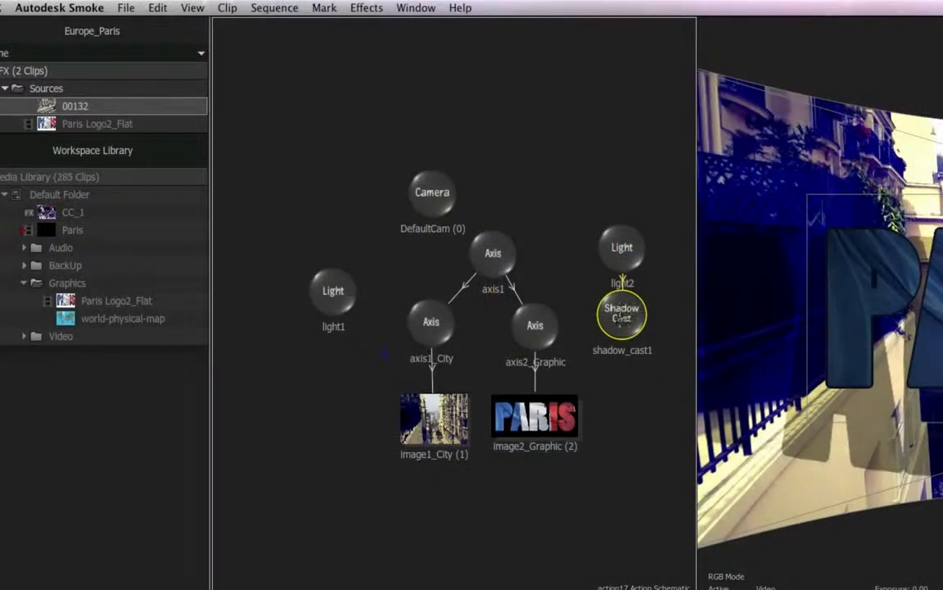
pyautogui.moveTo(621, 327); pyautogui.dragTo(625, 353)
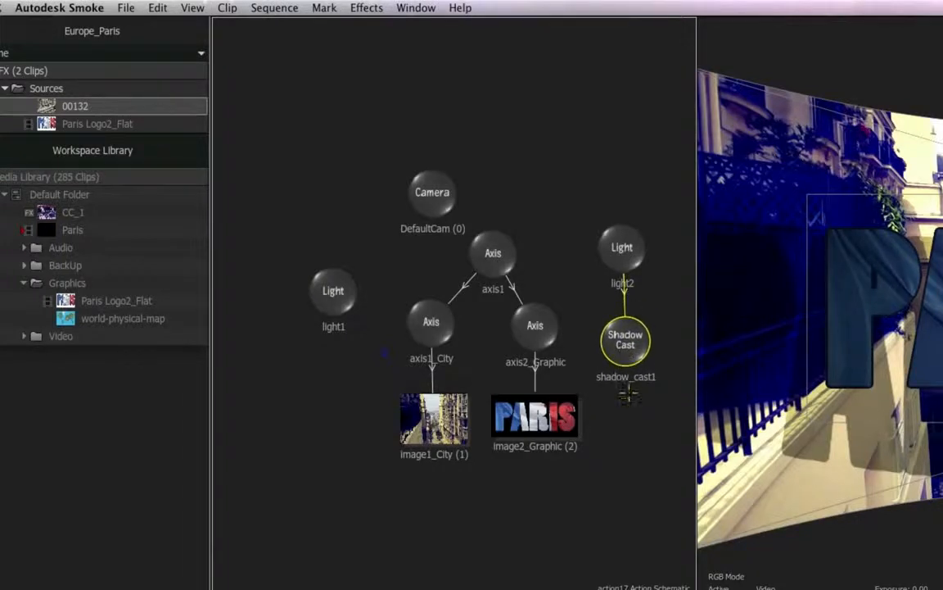
pyautogui.moveTo(624, 263); pyautogui.dragTo(628, 215)
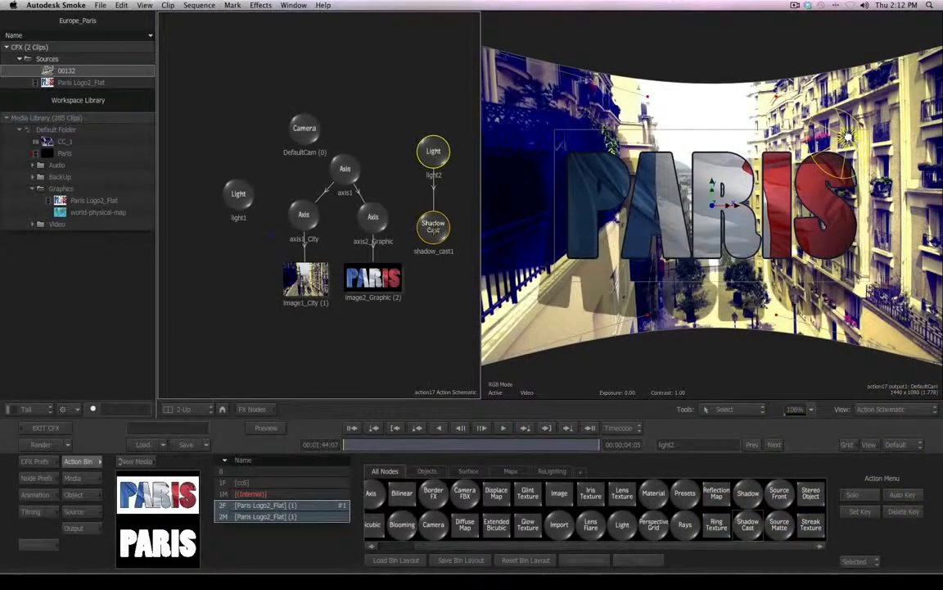
# - Set shadow_cast1's shadow softness to 15
pyautogui.click(429, 224)
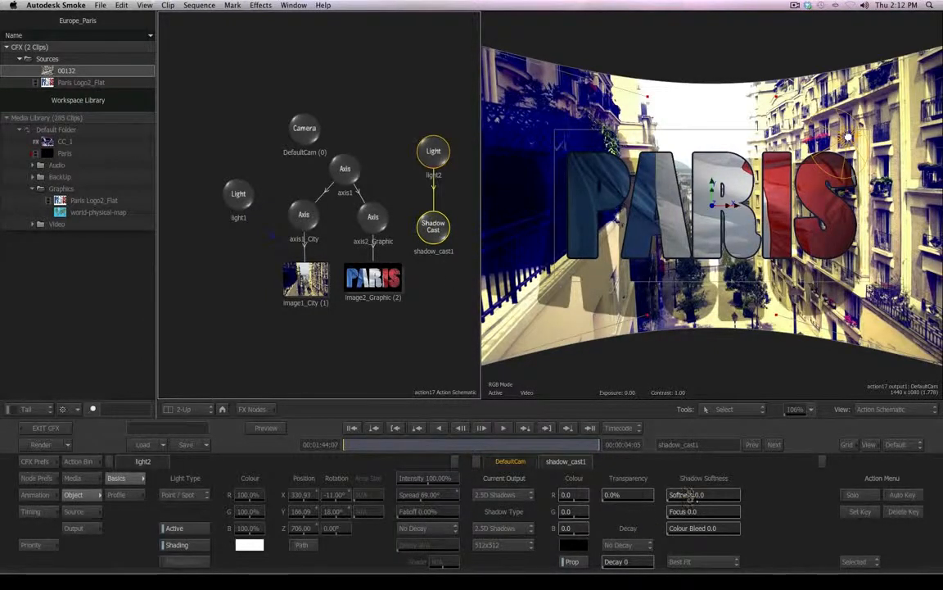
pyautogui.moveTo(692, 495); pyautogui.dragTo(706, 496)
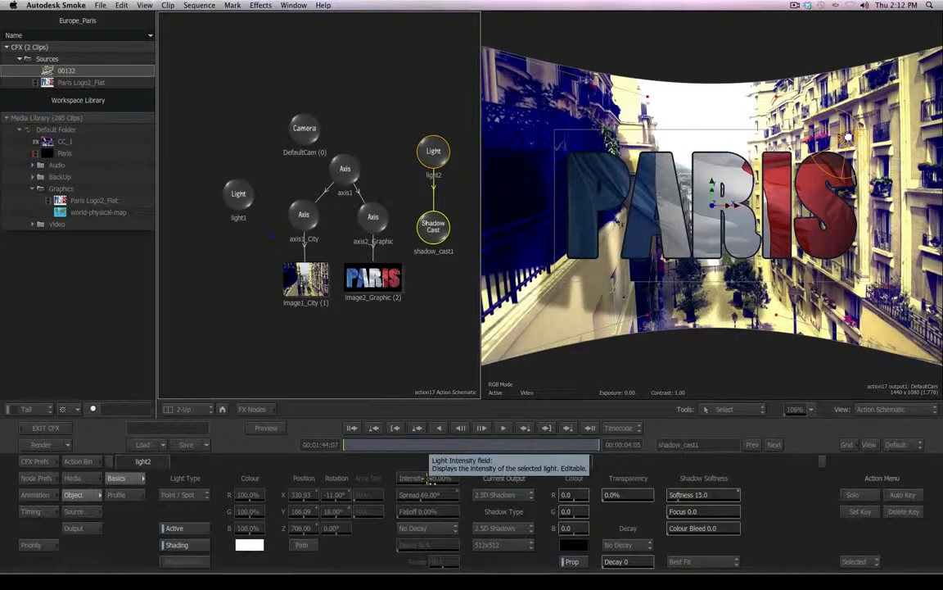
# - Raise light2's intensity to 106% and move it to about X 218, Y 145
pyautogui.moveTo(421, 478)
pyautogui.mouseDown()
pyautogui.moveTo(412, 479)
pyautogui.moveTo(426, 479)
pyautogui.mouseUp()
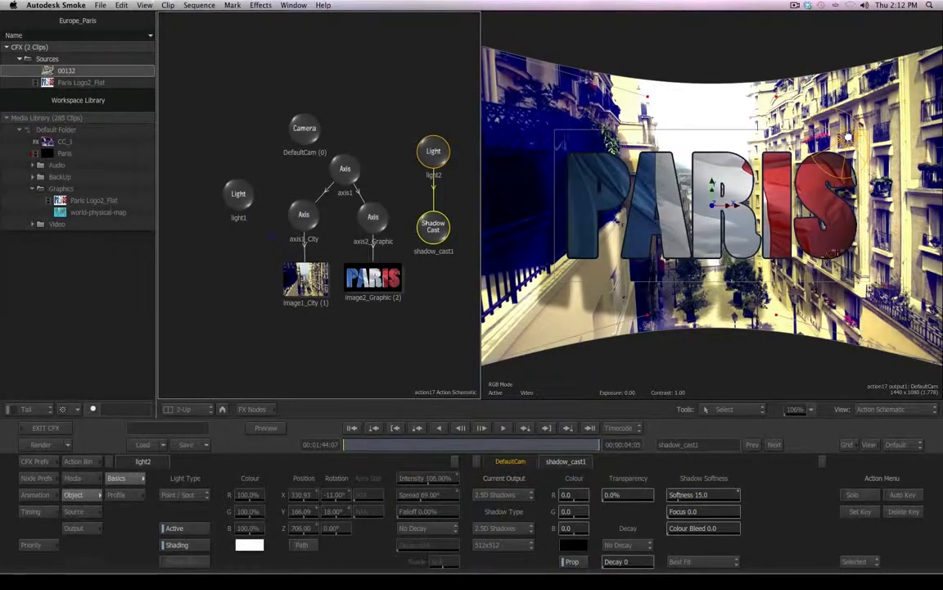
pyautogui.moveTo(848, 138); pyautogui.dragTo(796, 149)
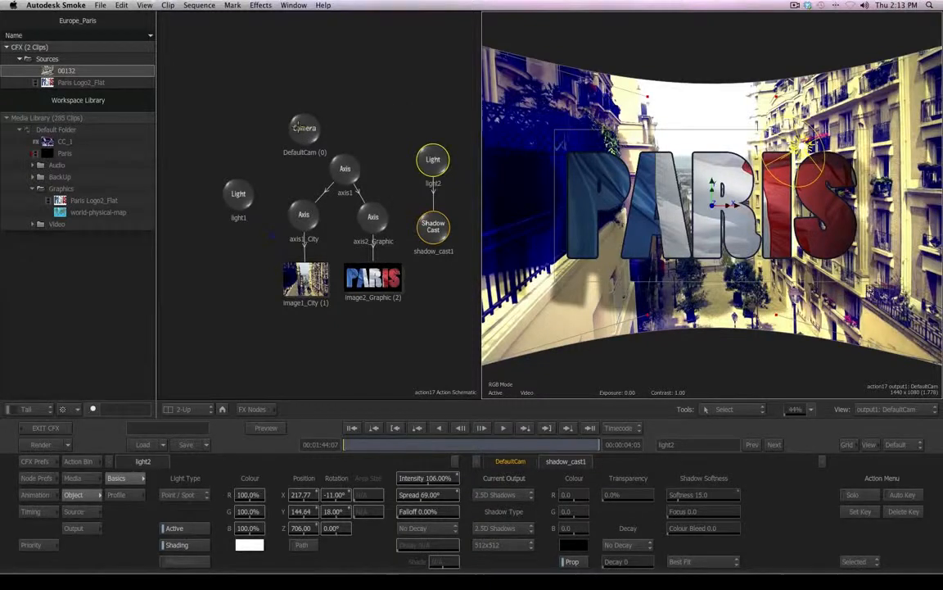
# - Select DefaultCam, enable Auto Key, and set the camera's eye X position to 301
pyautogui.click(302, 128)
pyautogui.moveTo(301, 128); pyautogui.dragTo(276, 117)
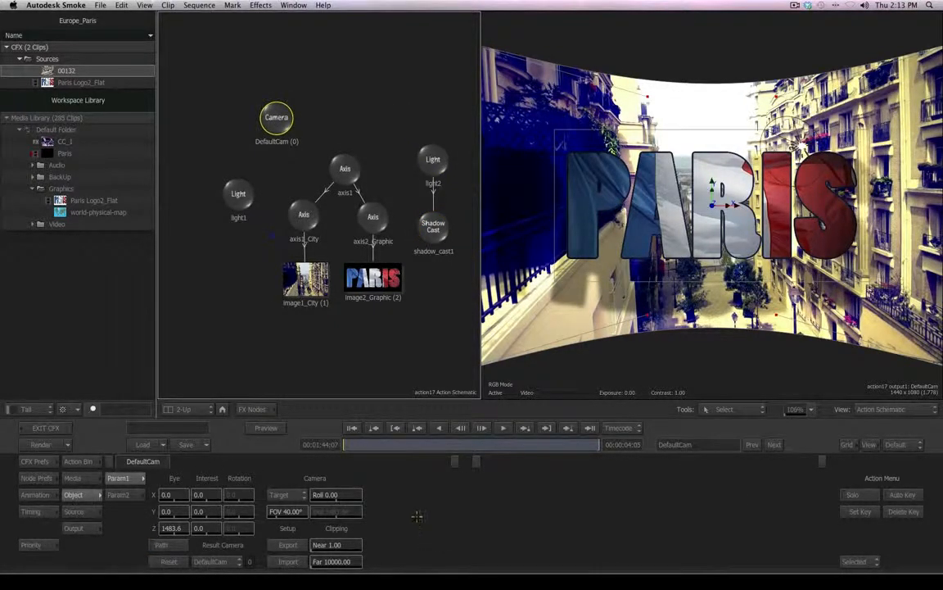
pyautogui.click(905, 495)
pyautogui.moveTo(168, 494); pyautogui.dragTo(267, 485)
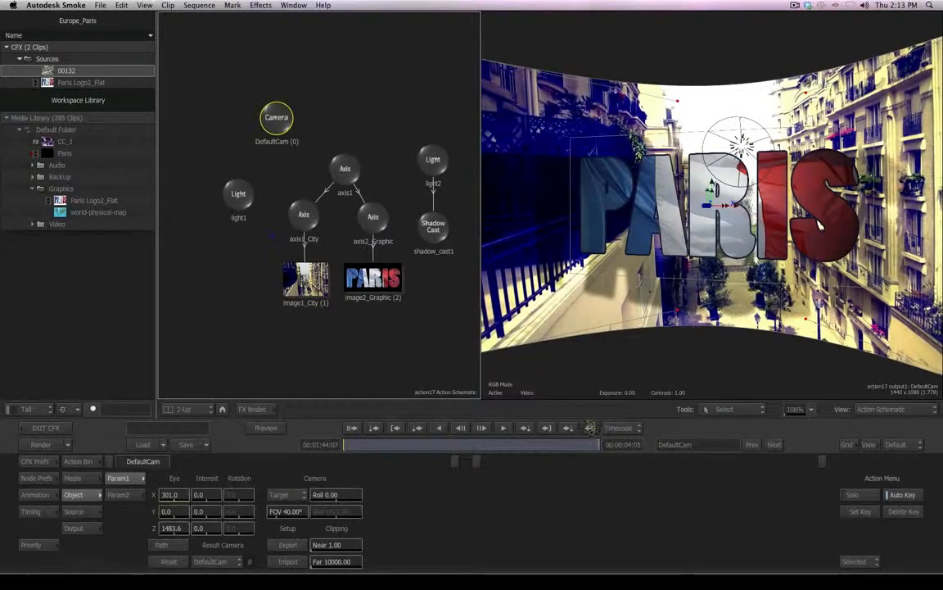
# - Play through the camera animation and return to the first frame
pyautogui.click(591, 427)
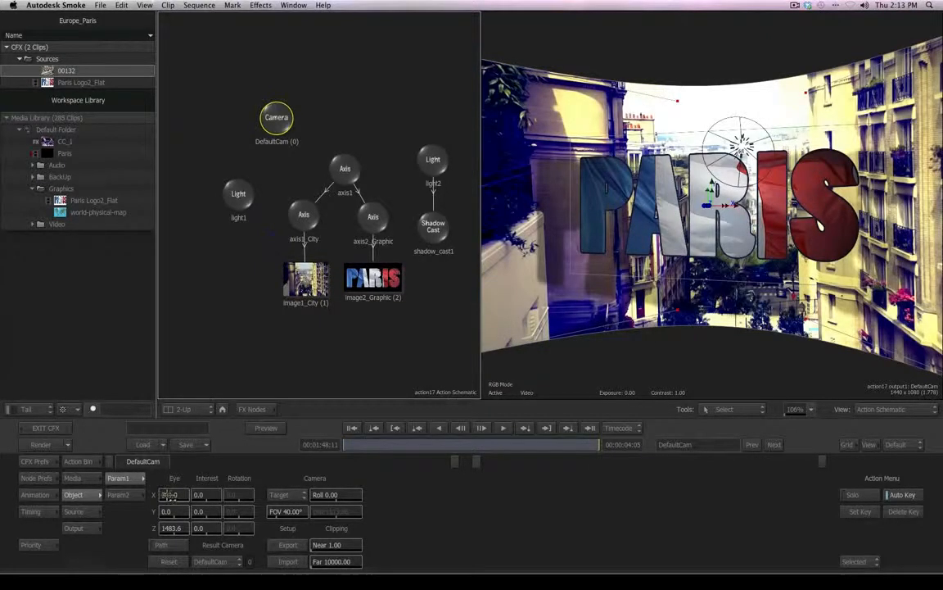
pyautogui.moveTo(171, 495); pyautogui.dragTo(138, 505)
pyautogui.moveTo(573, 445); pyautogui.dragTo(326, 438)
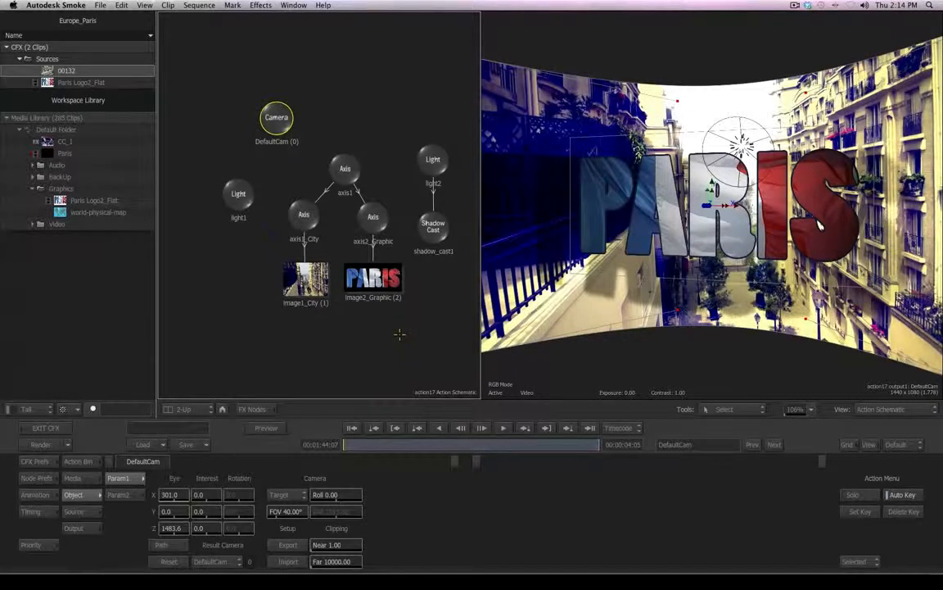
# - Examine the scene from the Top view at 22% zoom, selecting the city image, light2 and the camera
pyautogui.click(880, 409)
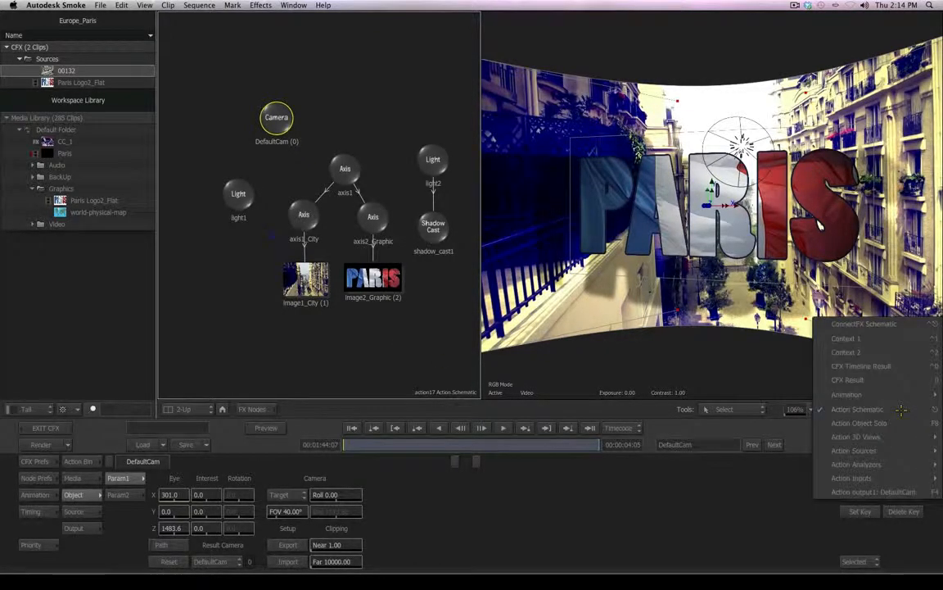
pyautogui.moveTo(869, 436)
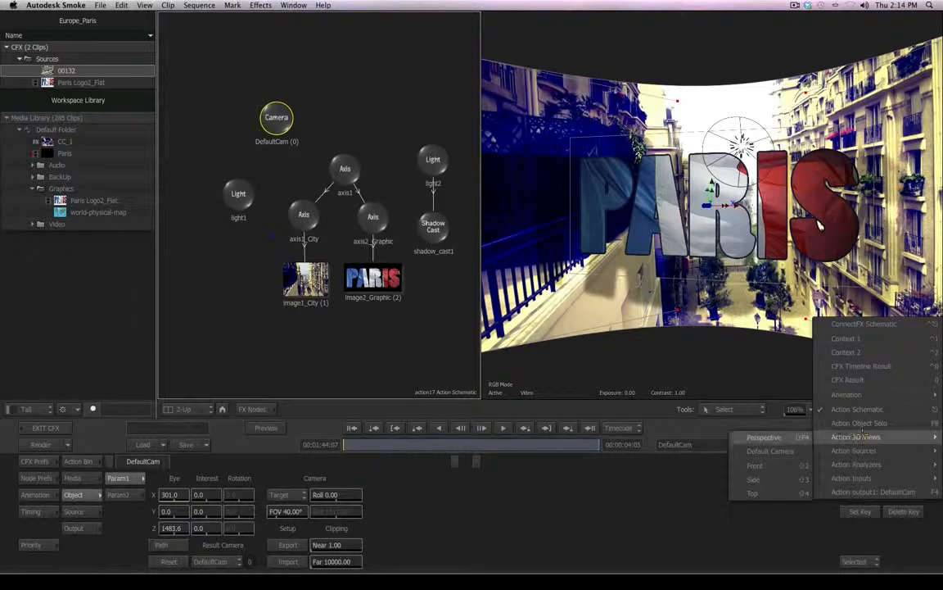
pyautogui.click(776, 492)
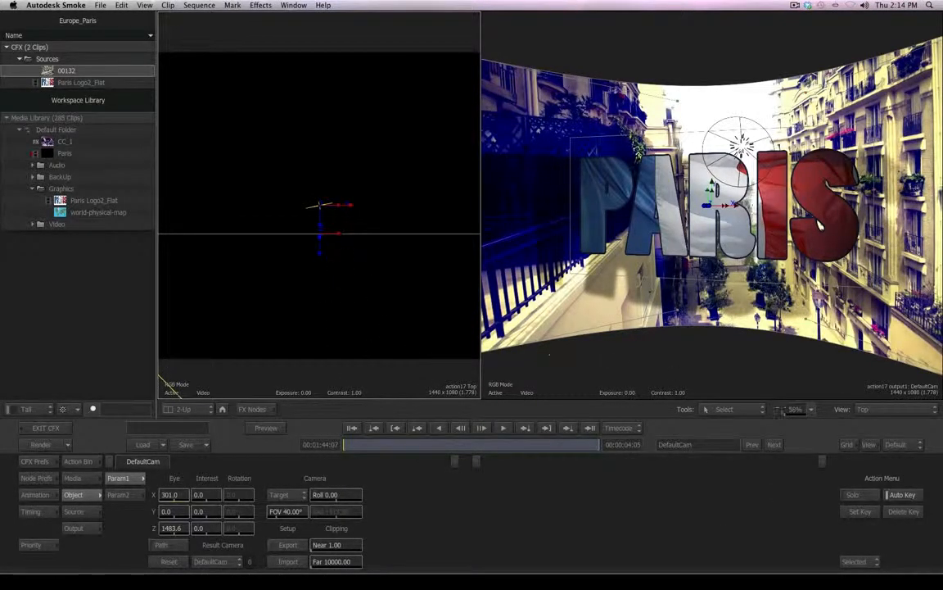
pyautogui.moveTo(793, 409); pyautogui.dragTo(774, 413)
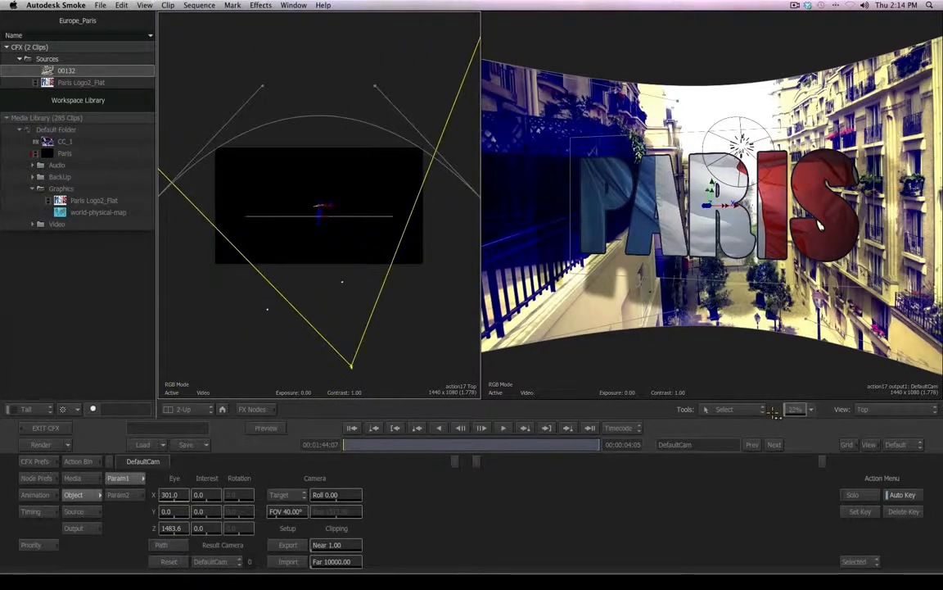
pyautogui.click(284, 114)
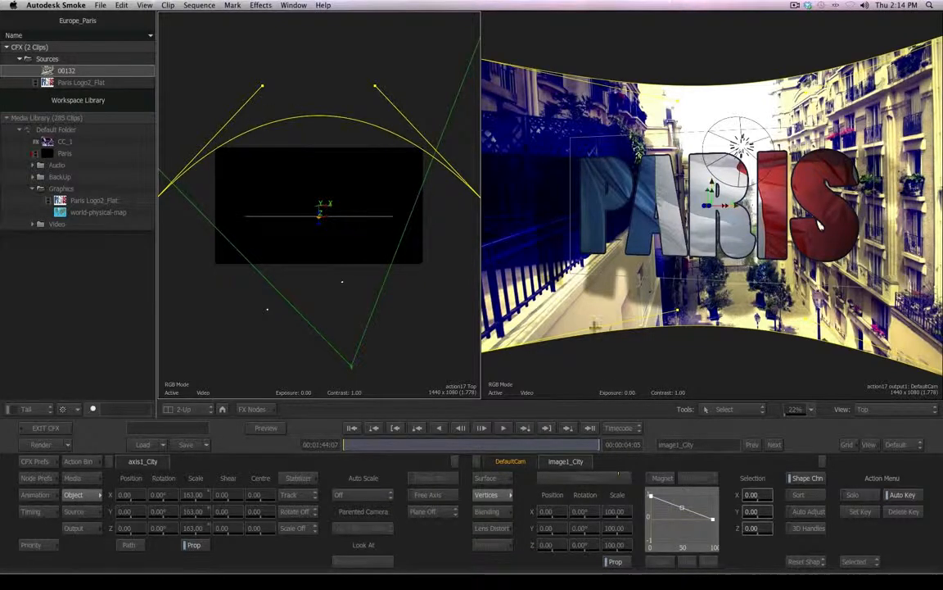
pyautogui.click(342, 282)
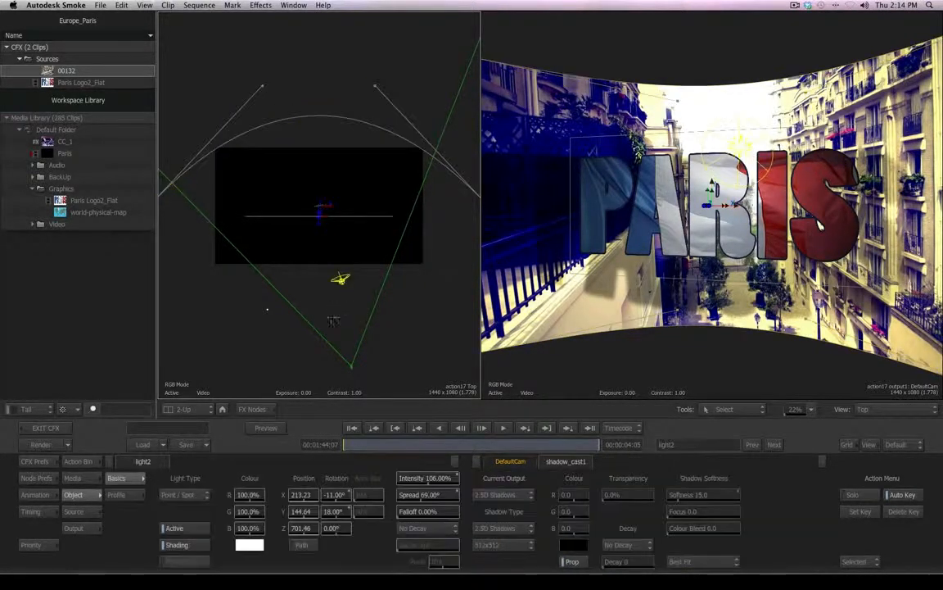
pyautogui.click(268, 308)
pyautogui.click(351, 368)
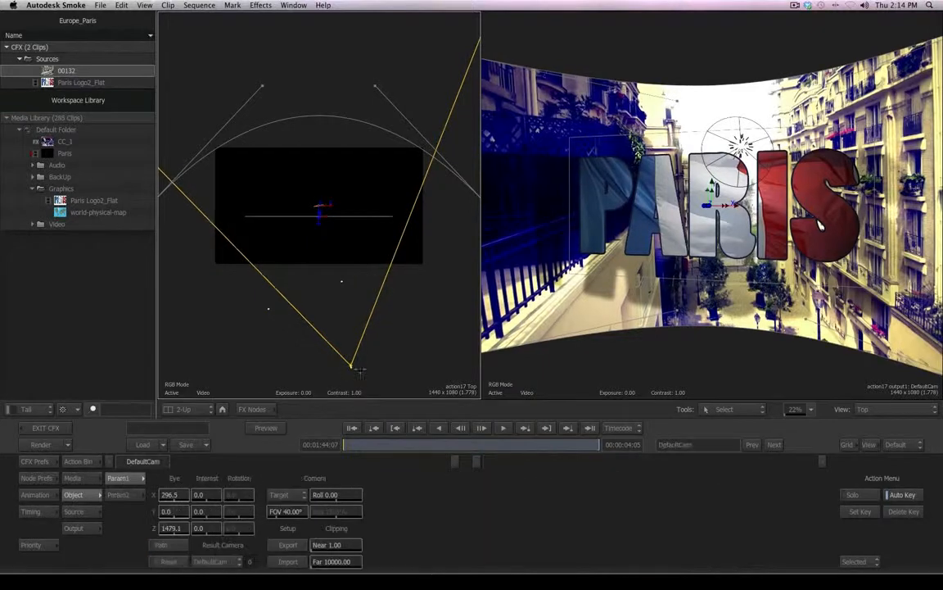
pyautogui.moveTo(350, 368); pyautogui.dragTo(295, 447)
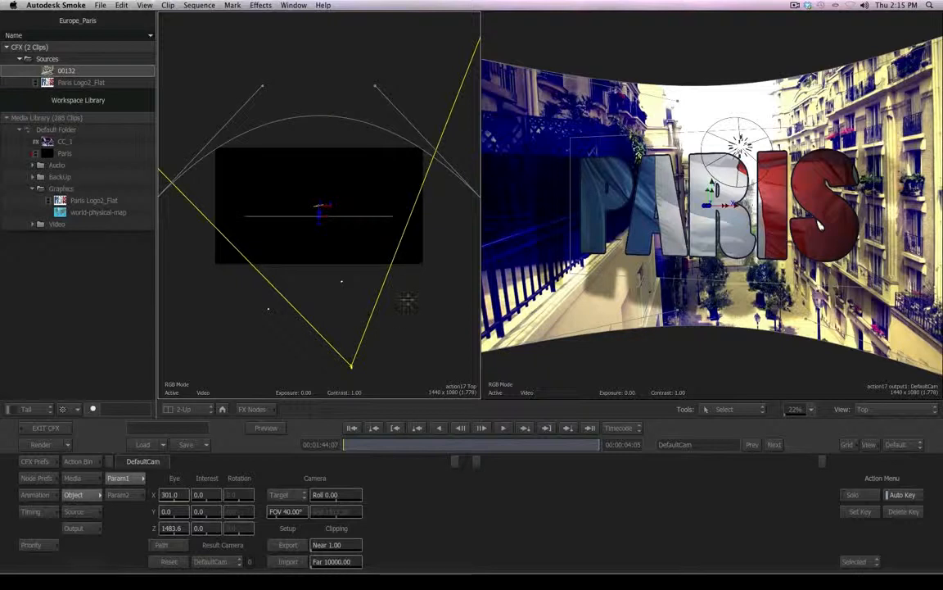
# - Return to the Action schematic and reposition the light1 node
pyautogui.press('F4')
pyautogui.click(221, 194)
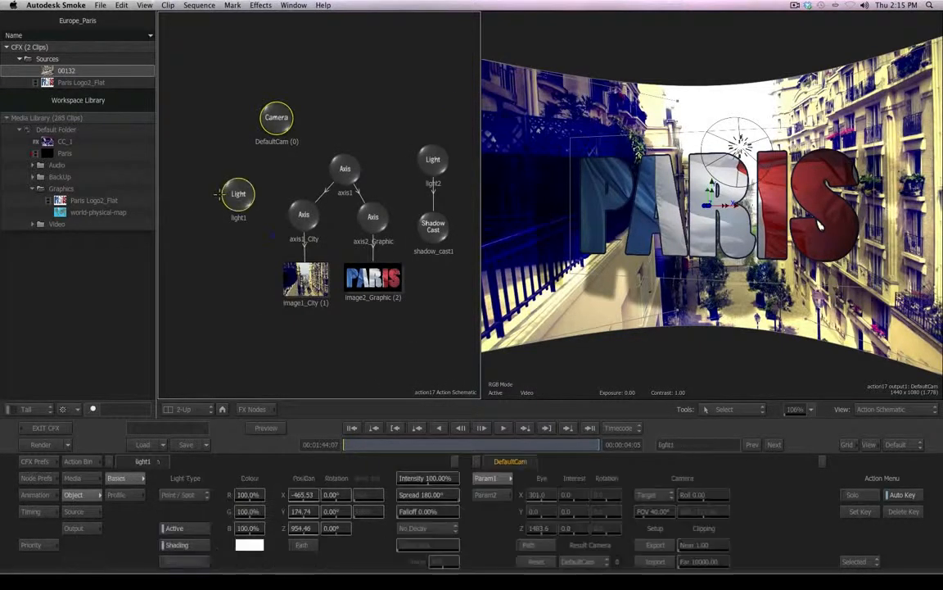
pyautogui.moveTo(219, 194); pyautogui.dragTo(203, 191)
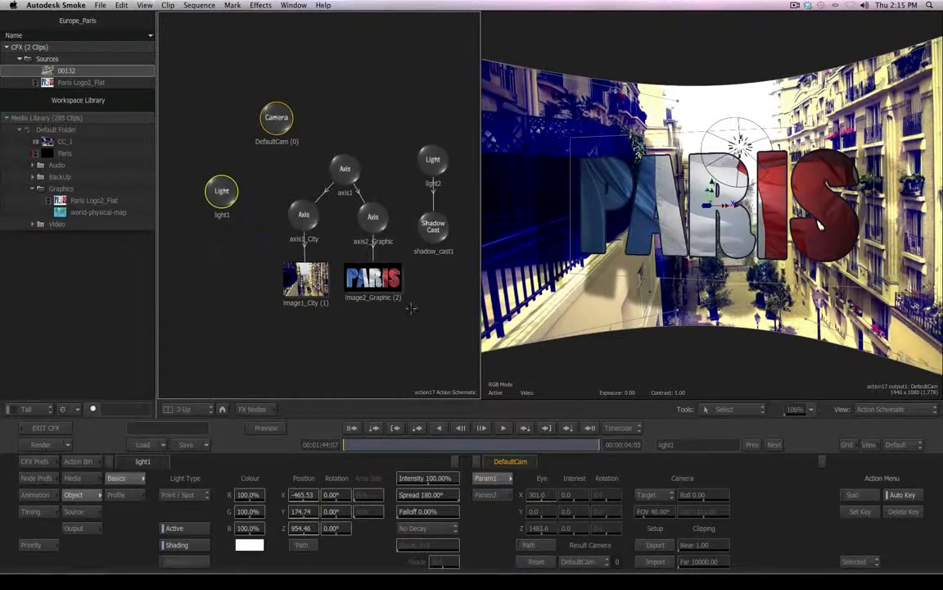
# - Link axis1_City to DefaultCam with the Look At tool so the city footage faces the camera
pyautogui.click(304, 214)
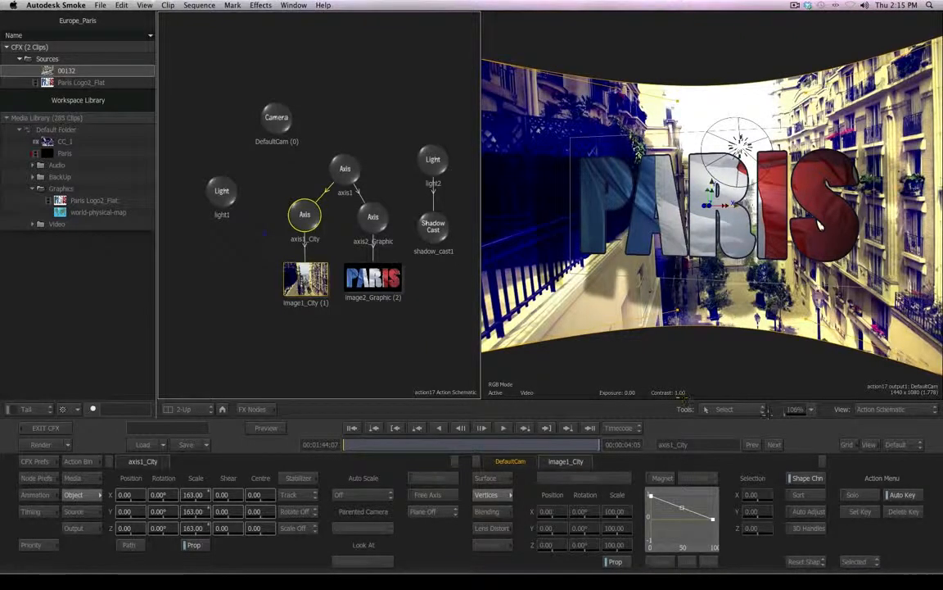
pyautogui.click(714, 409)
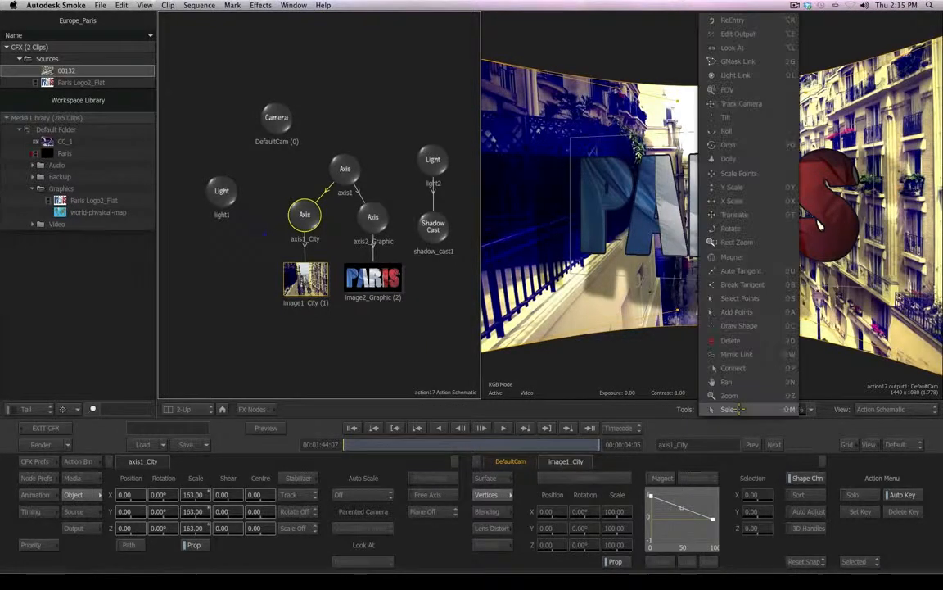
pyautogui.click(758, 47)
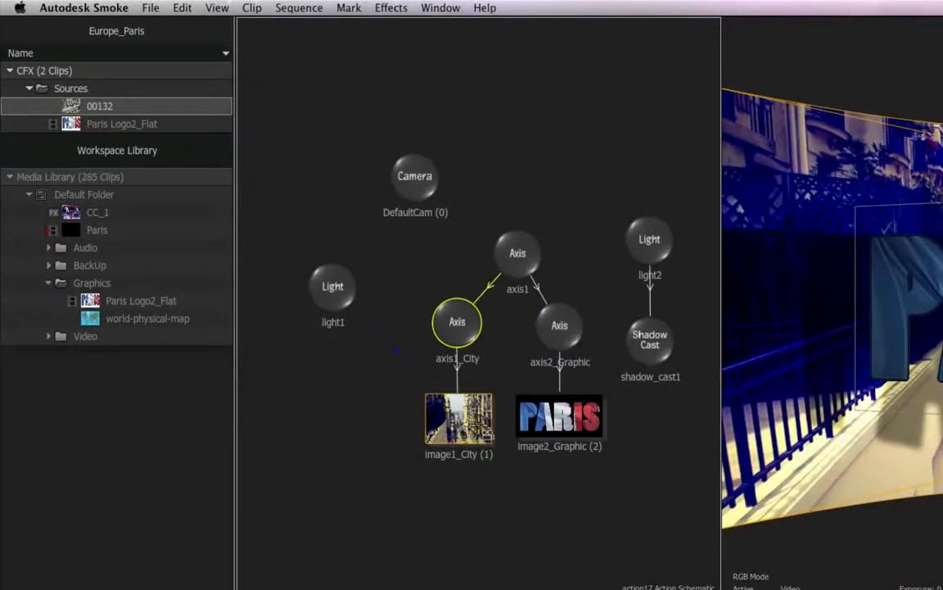
pyautogui.moveTo(456, 303); pyautogui.dragTo(473, 187)
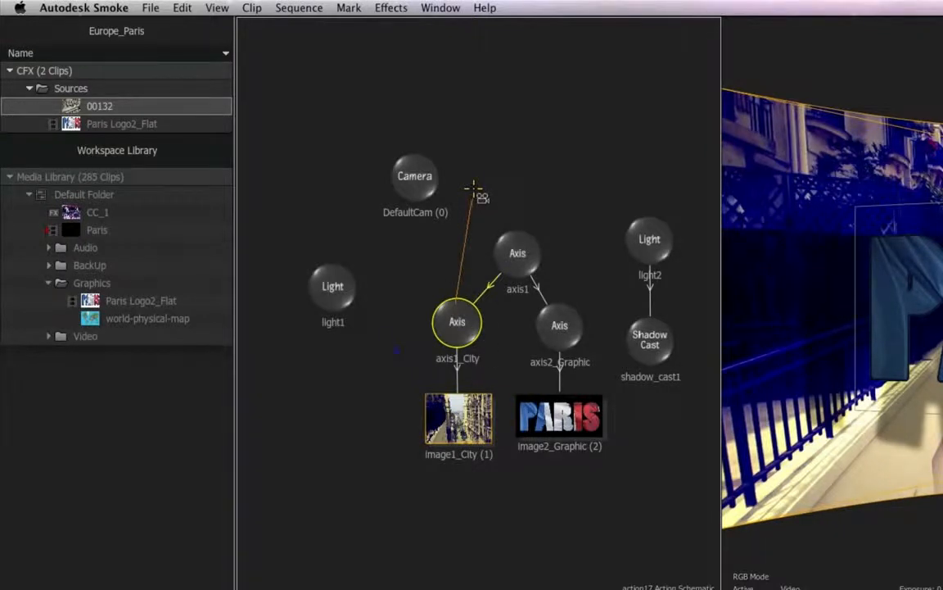
pyautogui.moveTo(473, 189); pyautogui.dragTo(422, 181)
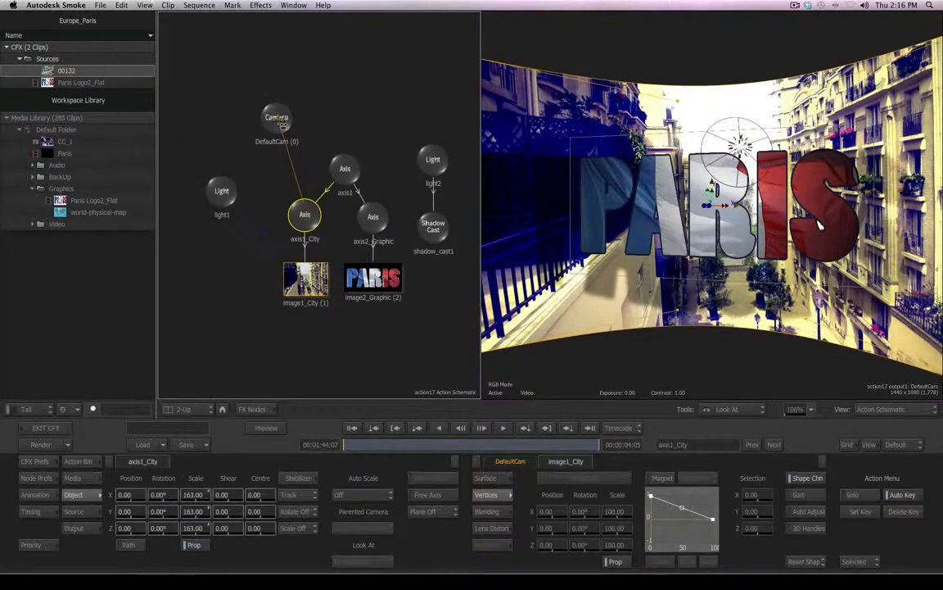
pyautogui.moveTo(281, 123); pyautogui.dragTo(254, 113)
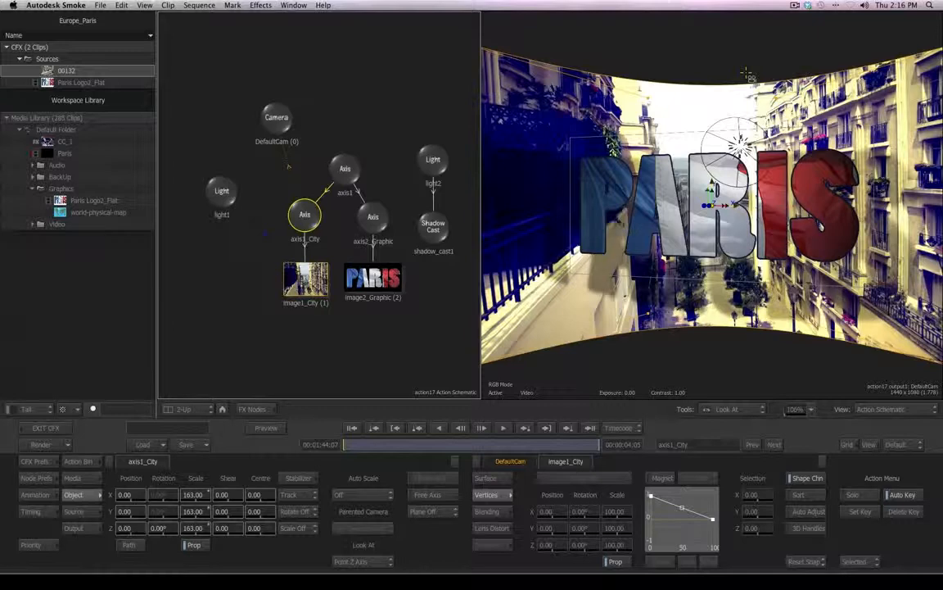
# - Preview the Look At result and return to the Select tool
pyautogui.click(503, 427)
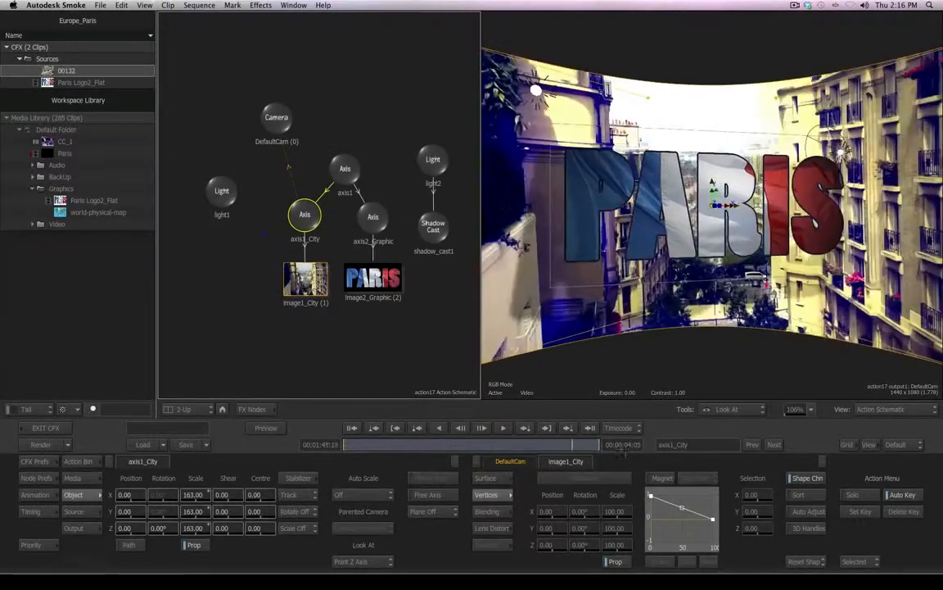
pyautogui.click(733, 409)
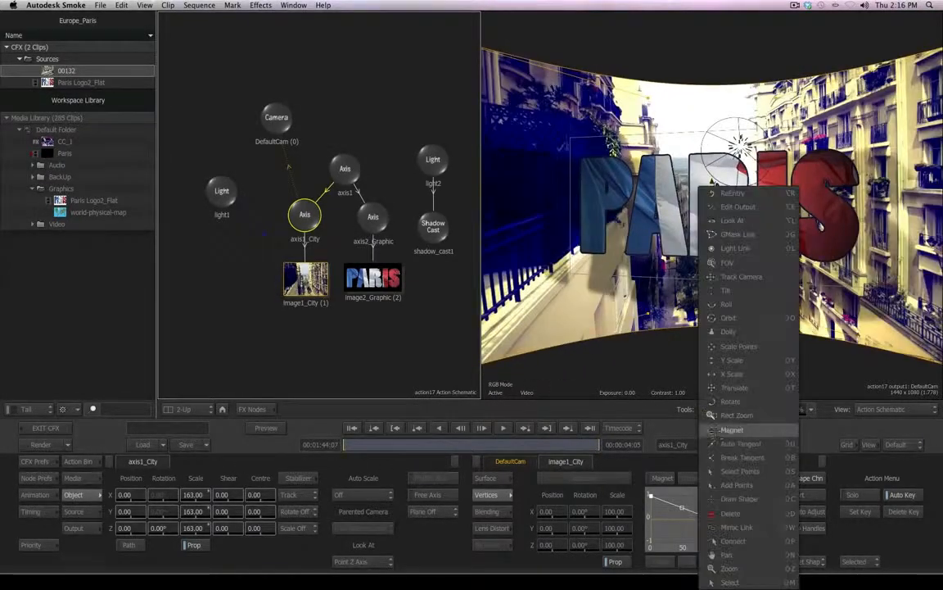
pyautogui.click(727, 582)
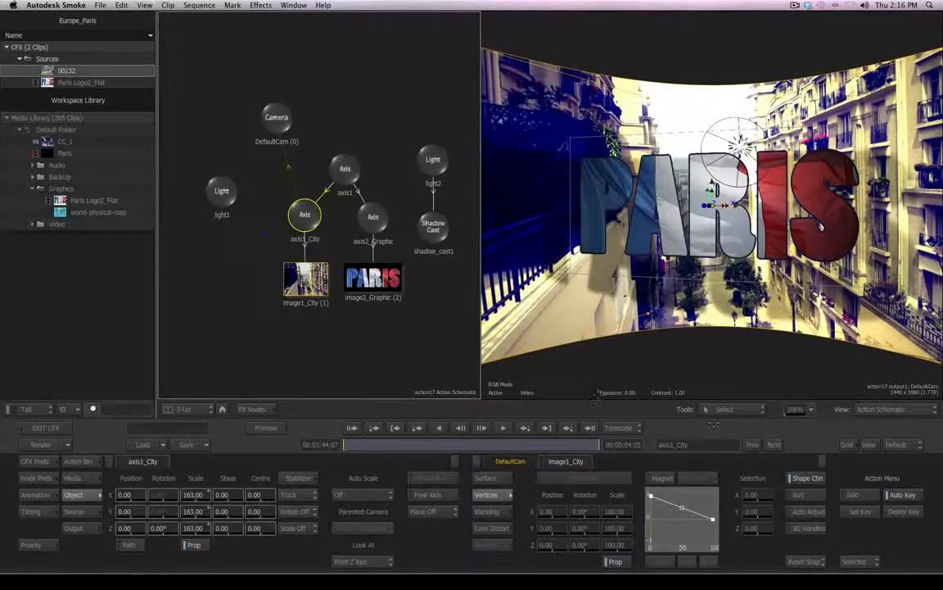
# - Check the scene in the Top view and return to the Action schematic
pyautogui.click(920, 411)
pyautogui.moveTo(899, 438)
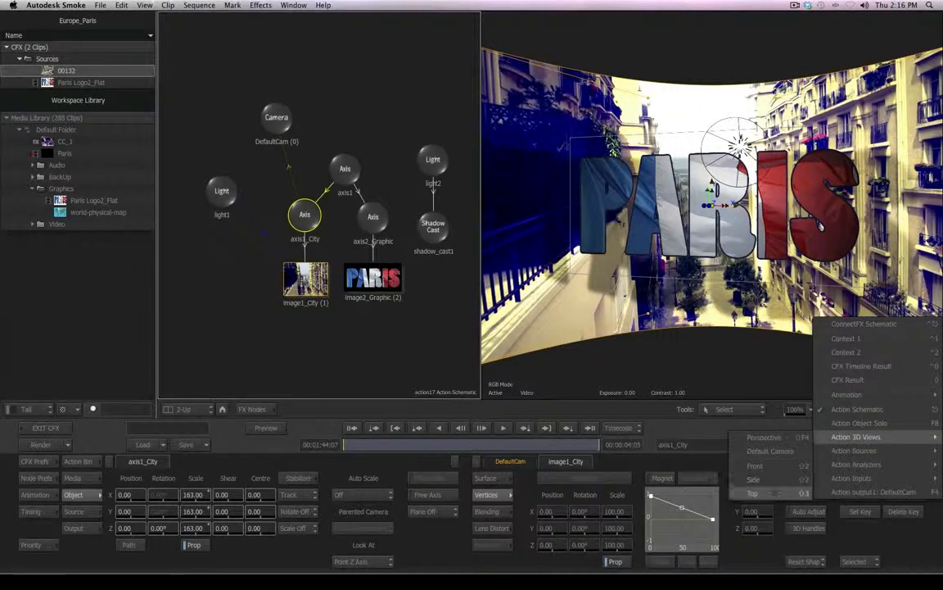
pyautogui.click(752, 493)
pyautogui.moveTo(359, 442); pyautogui.dragTo(345, 464)
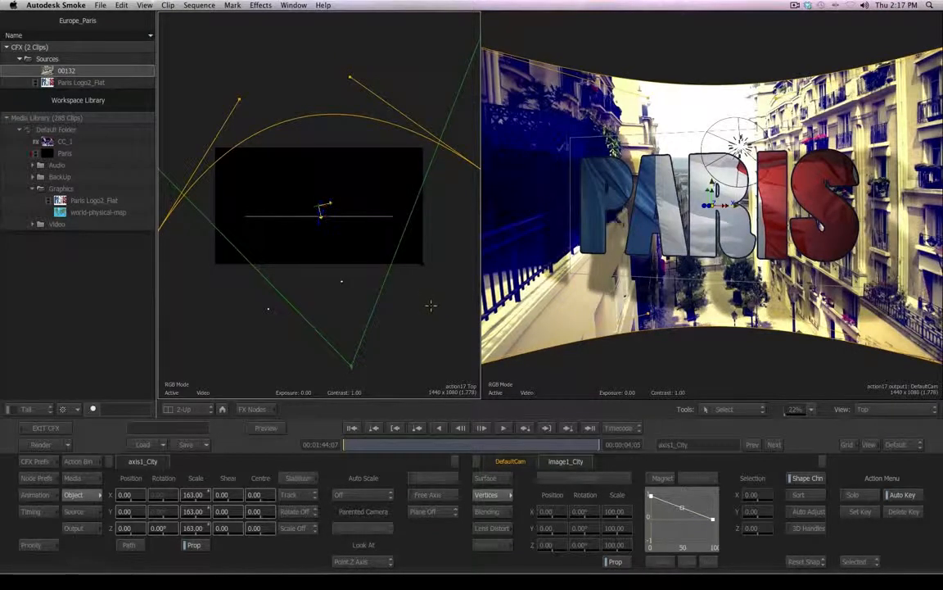
pyautogui.press('F4')
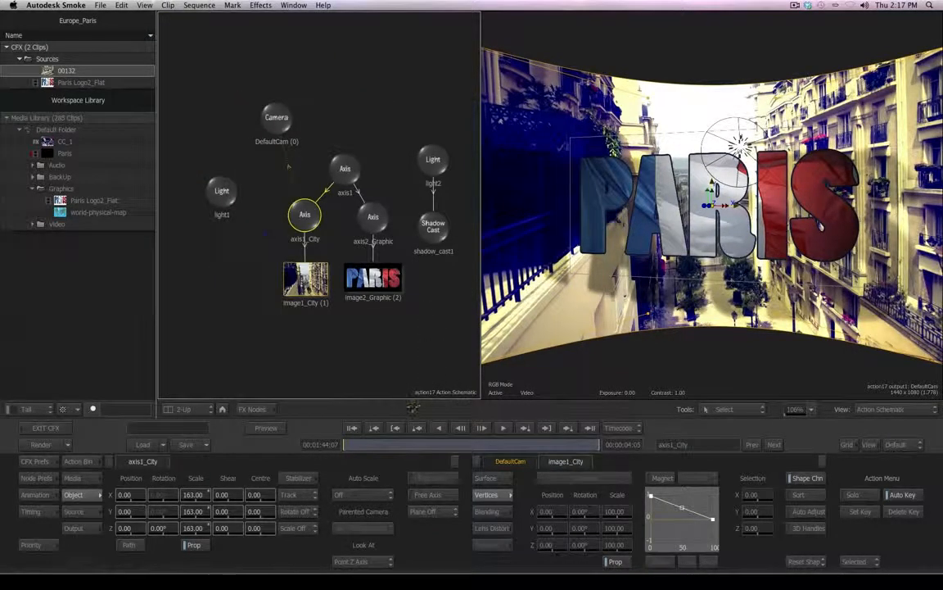
# - Rearrange the DefaultCam and image2_Graphic nodes in the schematic
pyautogui.moveTo(276, 114); pyautogui.dragTo(263, 125)
pyautogui.moveTo(373, 277); pyautogui.dragTo(373, 284)
pyautogui.click(433, 158)
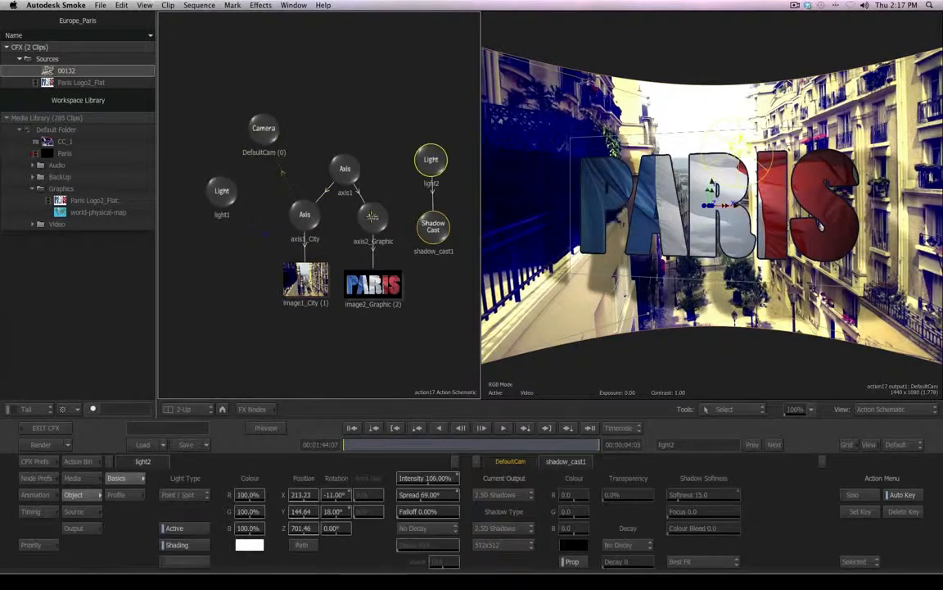
# - Try raising axis2_Graphic's Z position to 205, then reset it to 100
pyautogui.moveTo(372, 217)
pyautogui.mouseDown()
pyautogui.moveTo(367, 223)
pyautogui.moveTo(373, 214)
pyautogui.mouseUp()
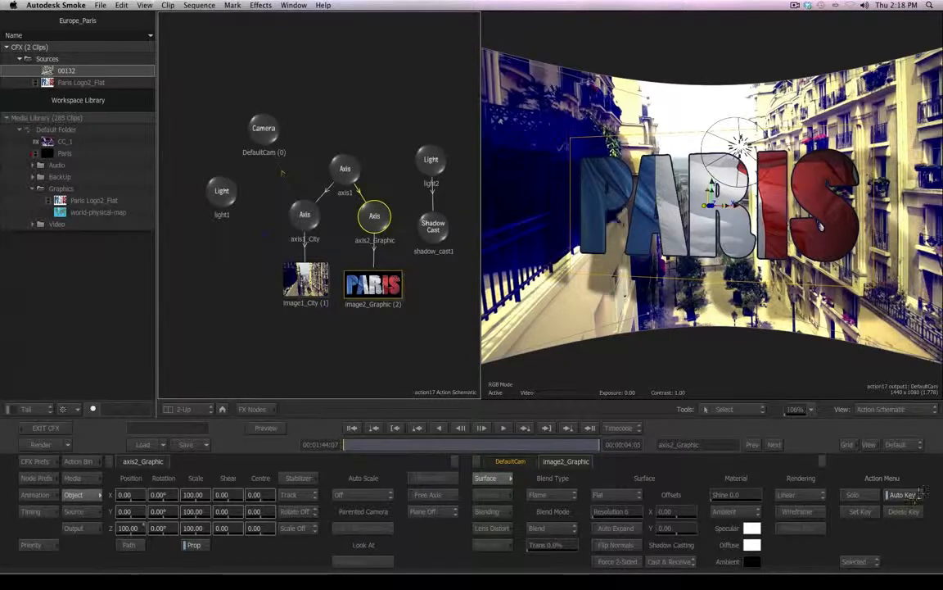
pyautogui.moveTo(129, 529); pyautogui.dragTo(183, 539)
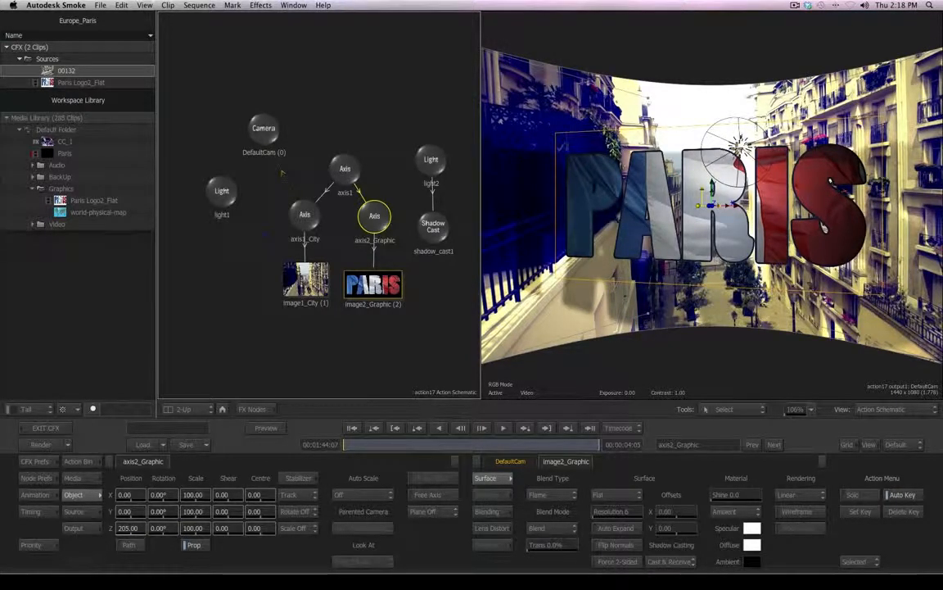
pyautogui.moveTo(135, 530); pyautogui.dragTo(121, 531)
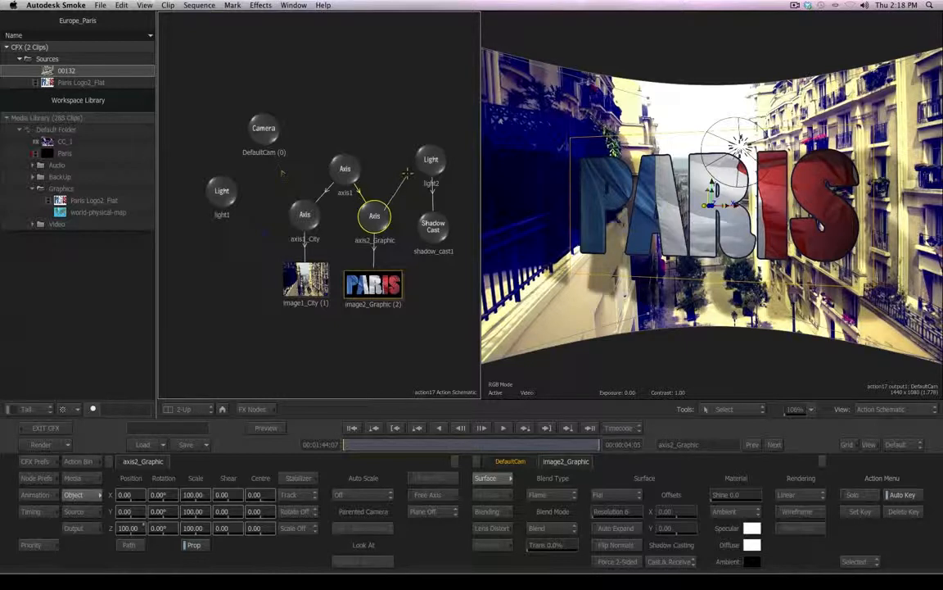
# - Parent light2 to axis2_Graphic and tidy the two nodes' positions
pyautogui.moveTo(407, 173); pyautogui.dragTo(427, 162)
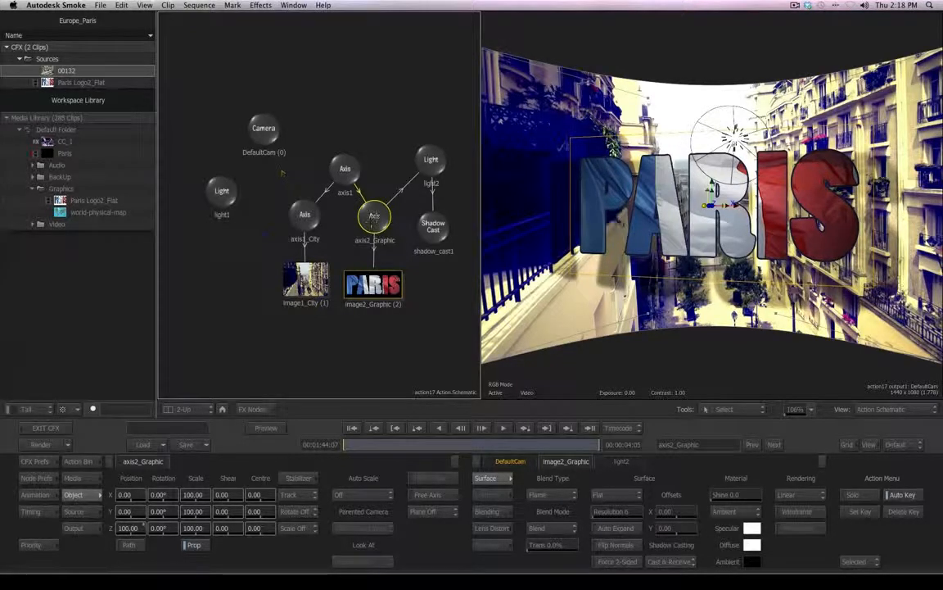
pyautogui.moveTo(375, 217); pyautogui.dragTo(378, 215)
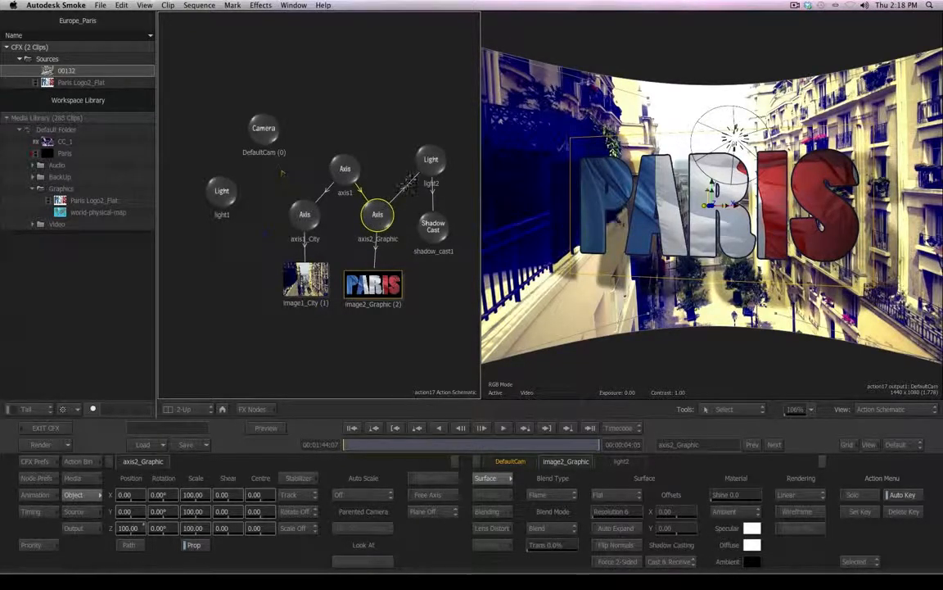
pyautogui.moveTo(429, 162); pyautogui.dragTo(435, 160)
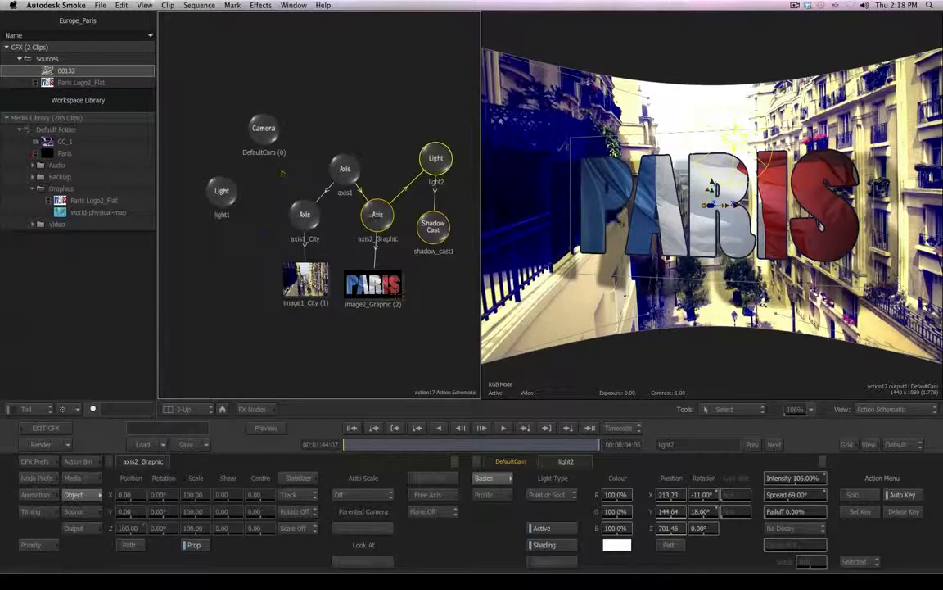
# - Set axis2_Graphic's Z position to 144
pyautogui.click(374, 216)
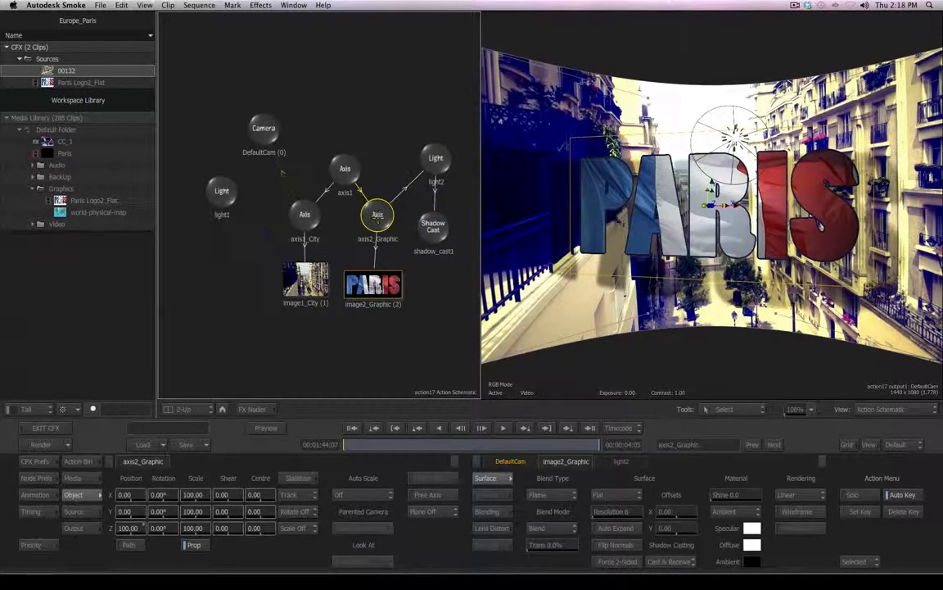
pyautogui.moveTo(141, 528); pyautogui.dragTo(119, 533)
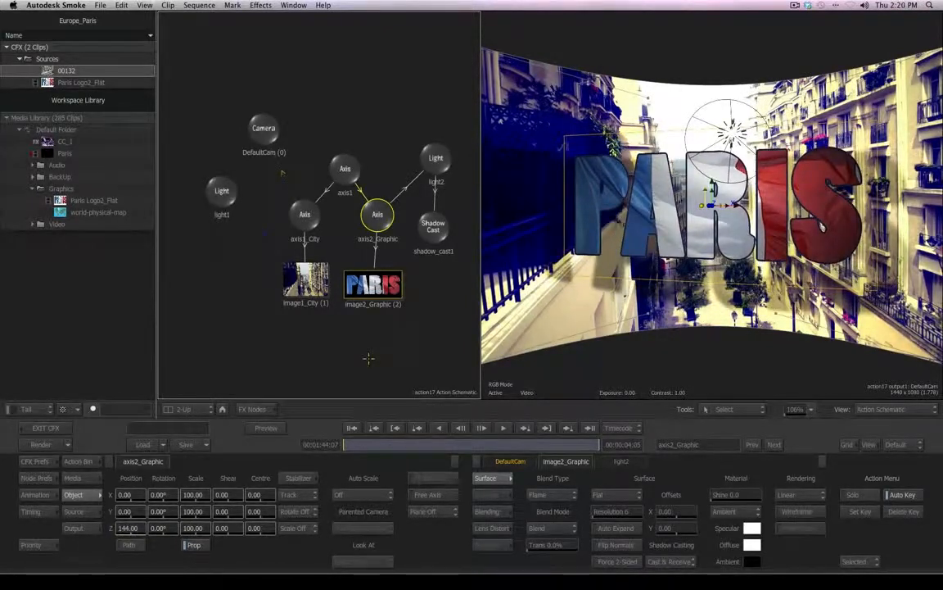